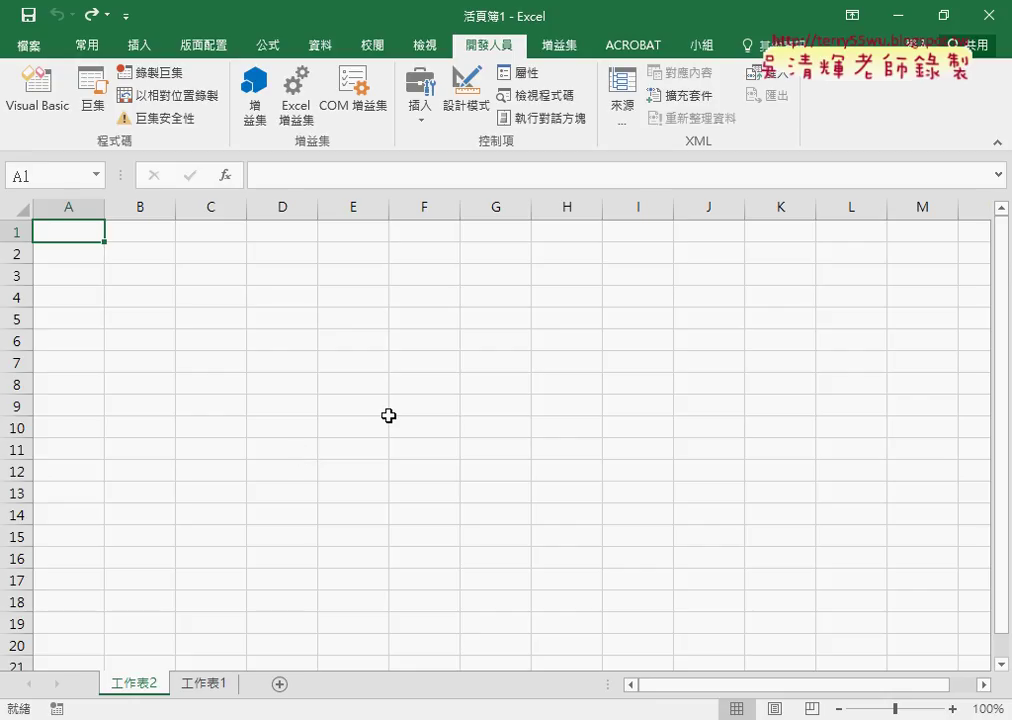
Review the 水泥 stock quote table in A1:K8 on 工作表1
click(206, 684)
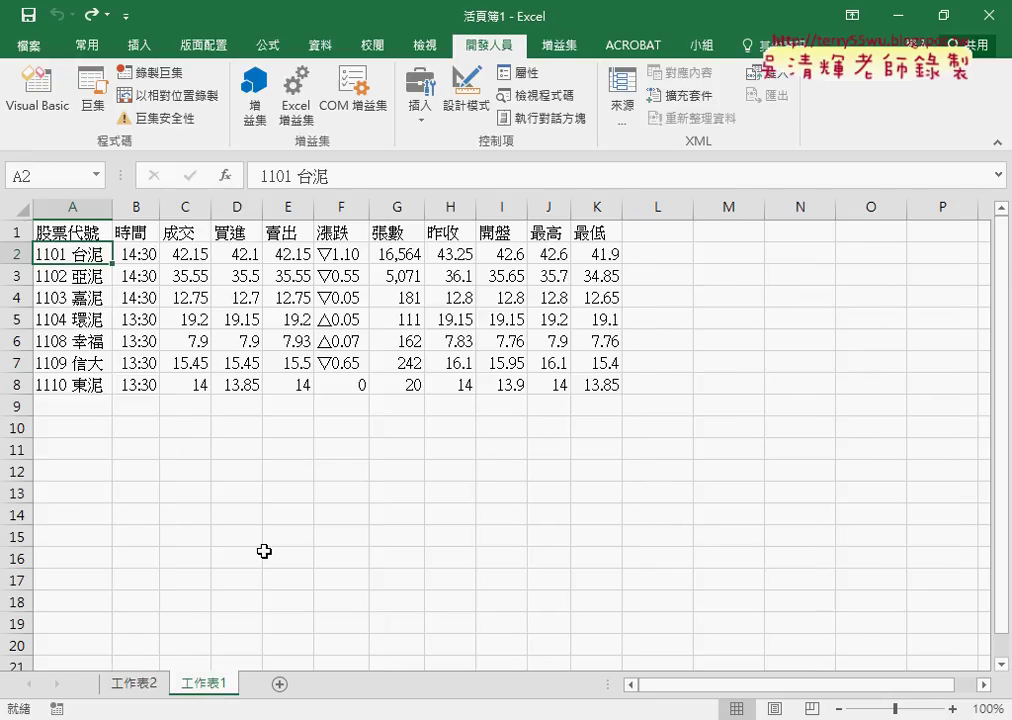
click(77, 227)
drag(77, 227, 609, 388)
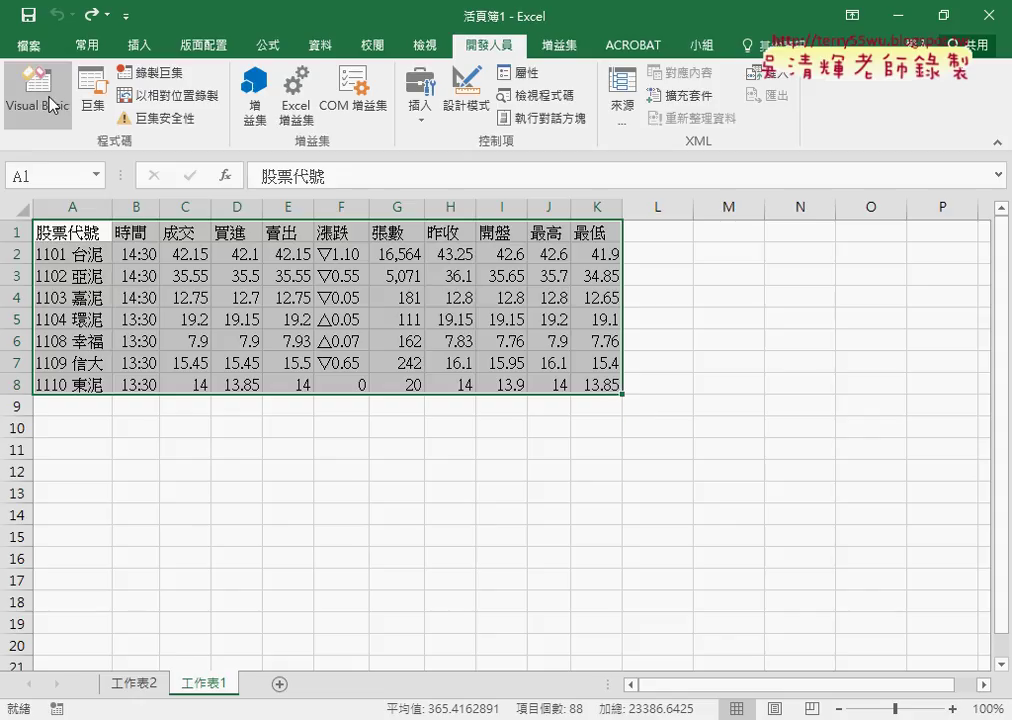
Add blank sheet 工作表3 and open the Visual Basic editor in an enlarged window
click(280, 684)
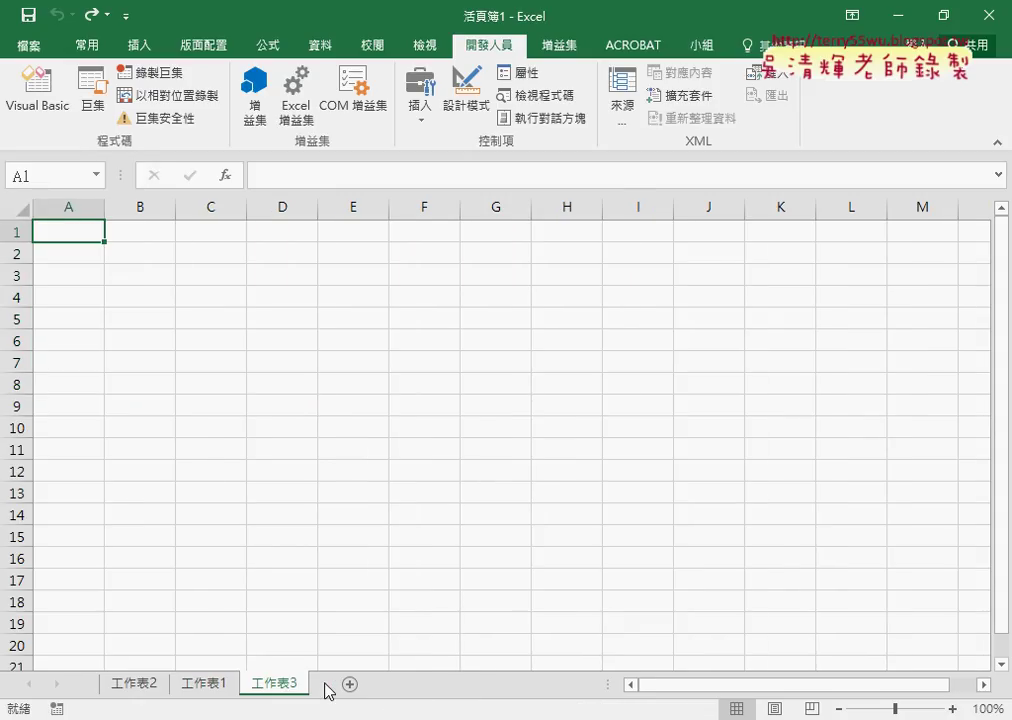
click(50, 105)
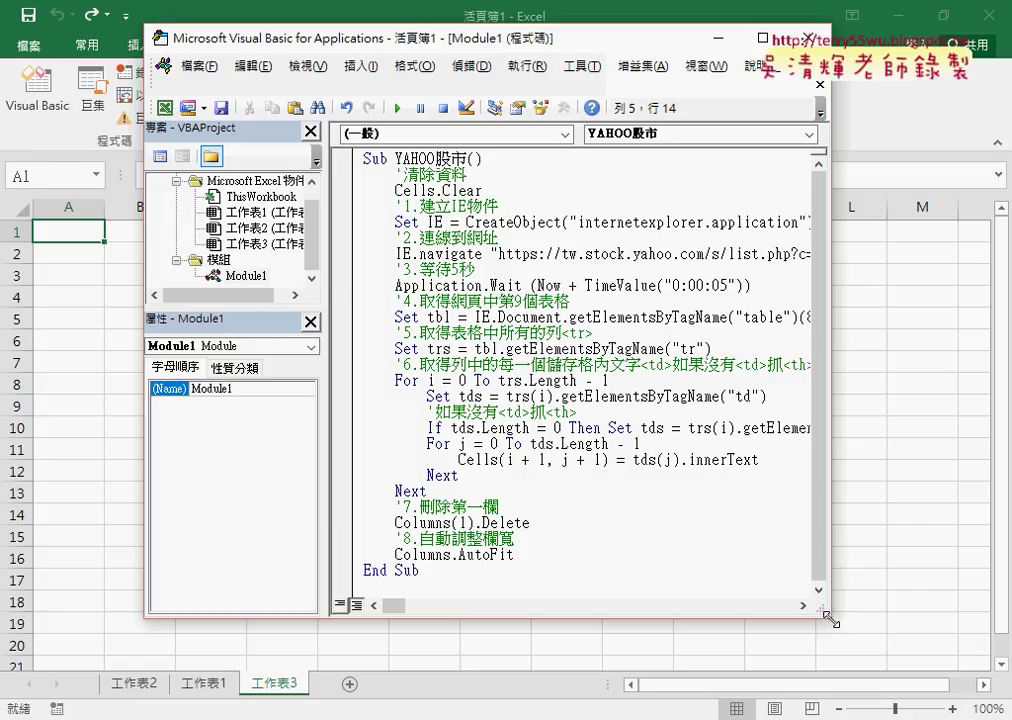
drag(830, 620, 968, 674)
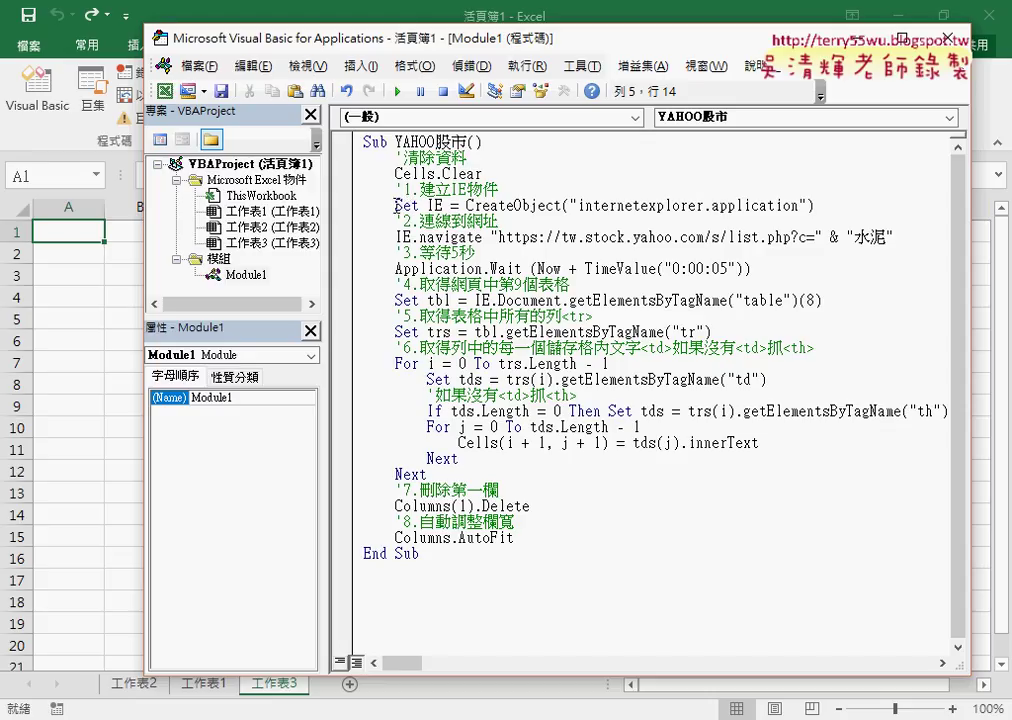
Highlight IE, CreateObject("internetexplorer") and the .navigate Yahoo URL in the YAHOO股市 code
click(443, 205)
double_click(441, 205)
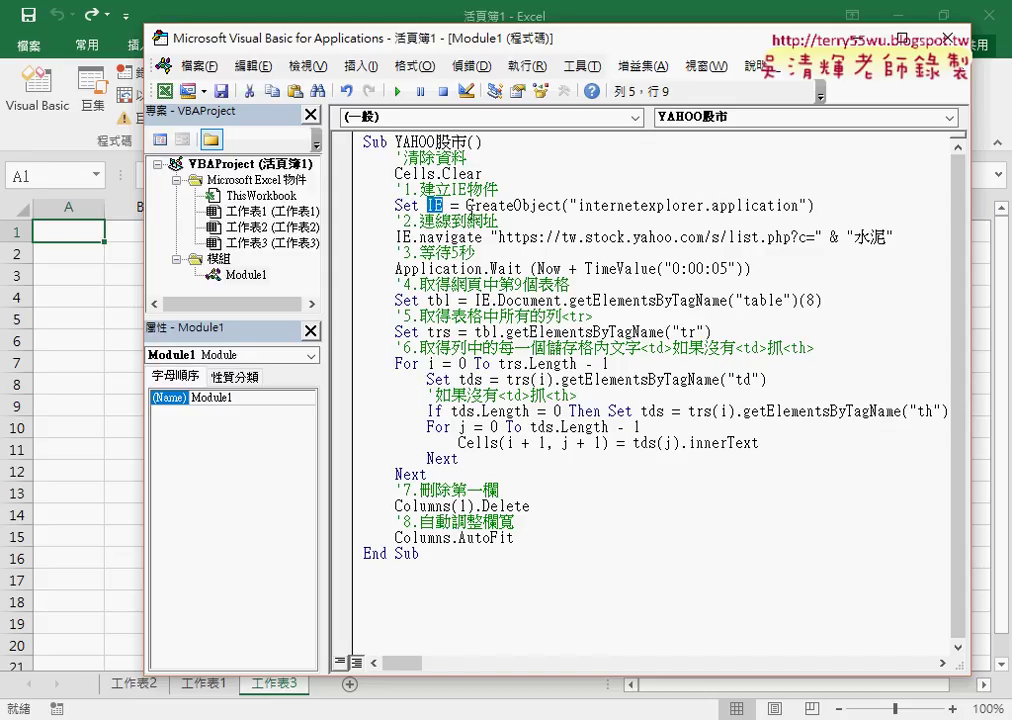
double_click(555, 206)
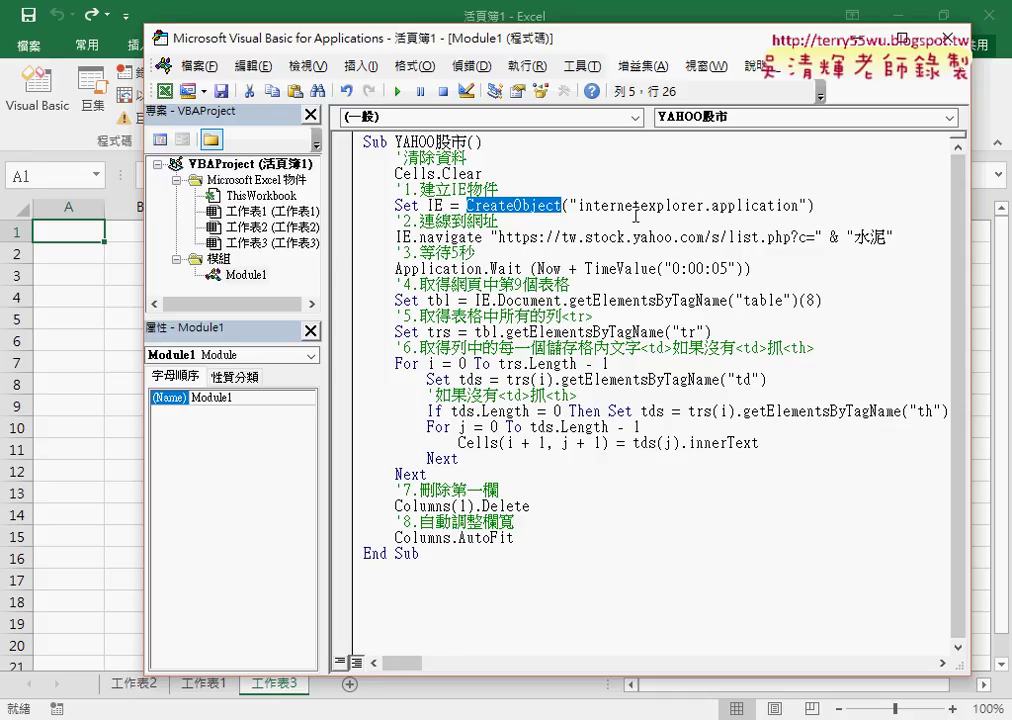
drag(703, 206, 582, 212)
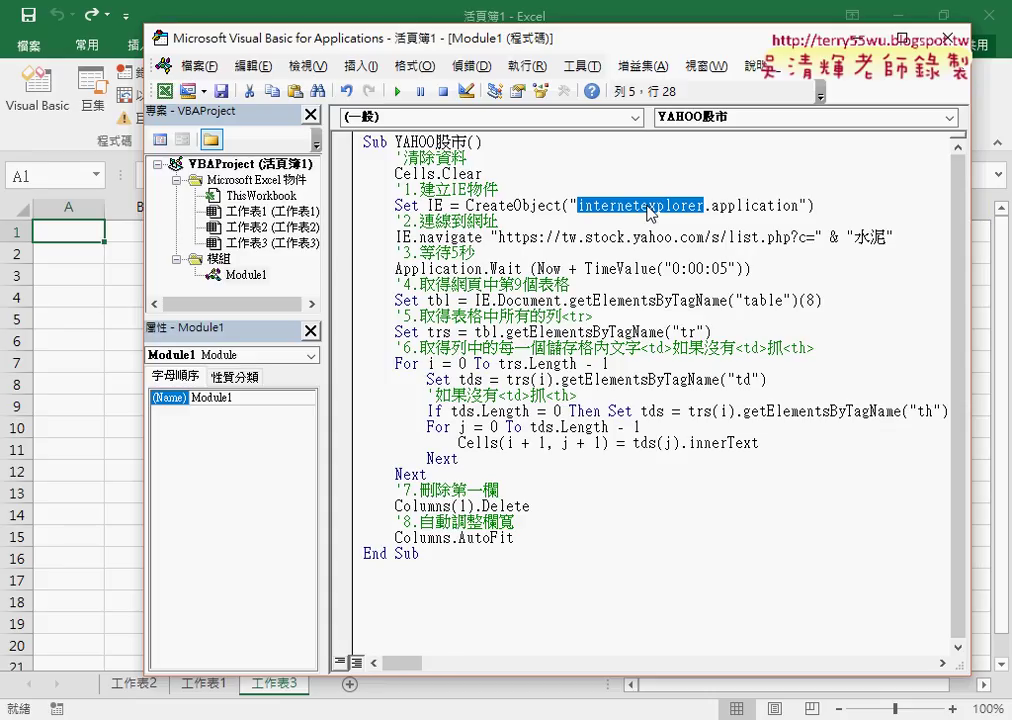
double_click(435, 205)
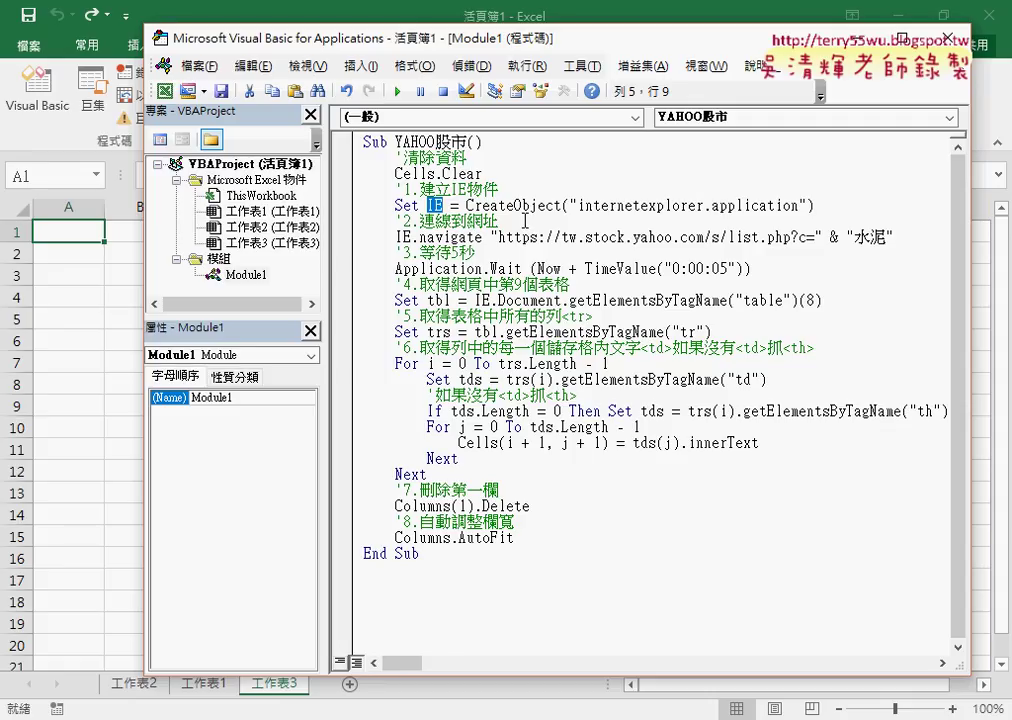
drag(411, 237, 482, 238)
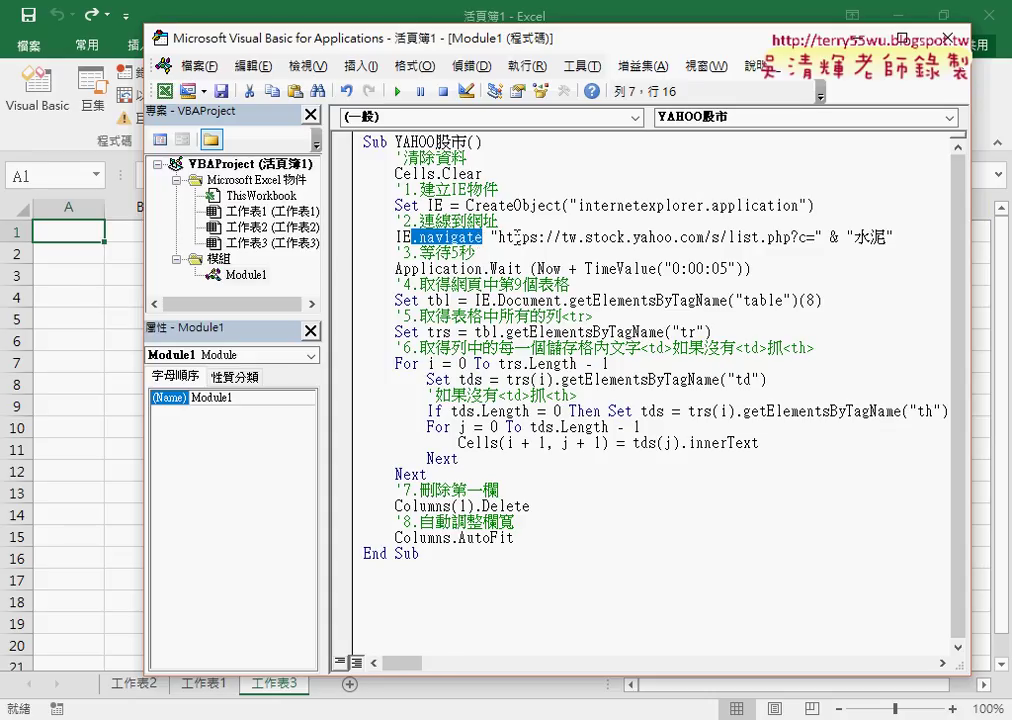
drag(490, 237, 893, 240)
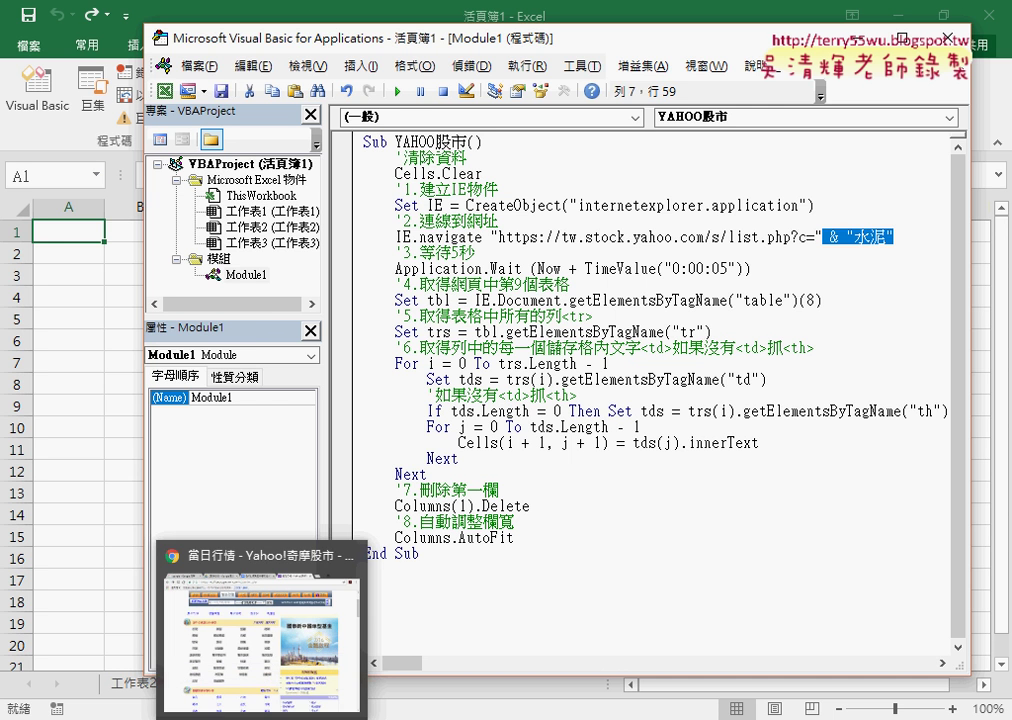
Open Yahoo's 水泥 quote list and select the encoded category after c= in the address
click(255, 655)
click(165, 290)
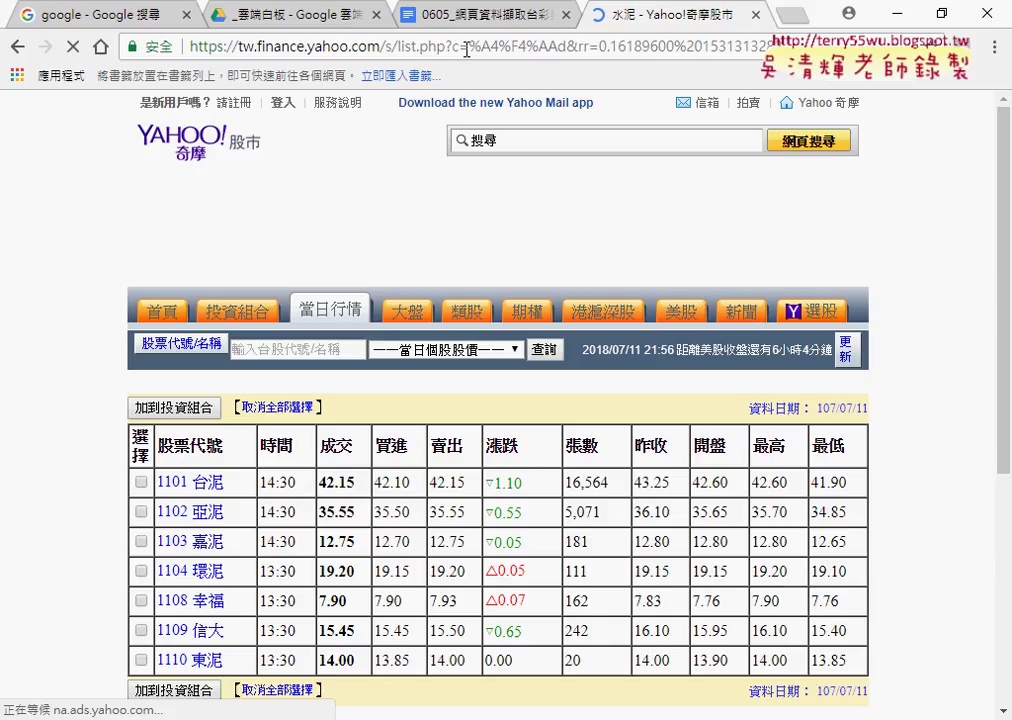
click(466, 47)
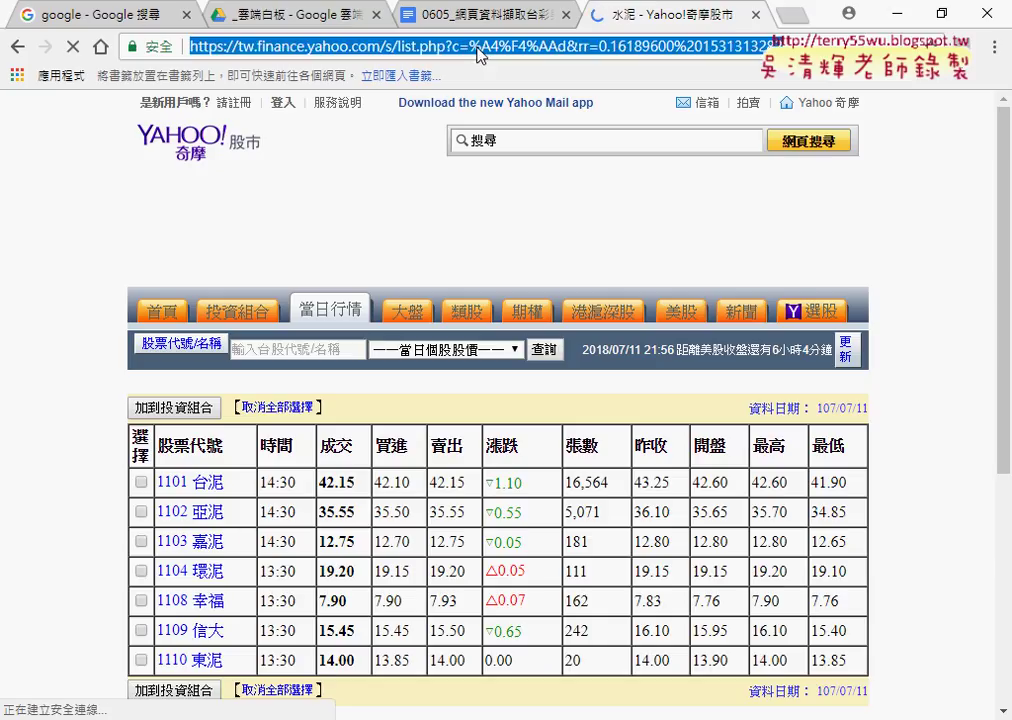
drag(470, 47, 566, 47)
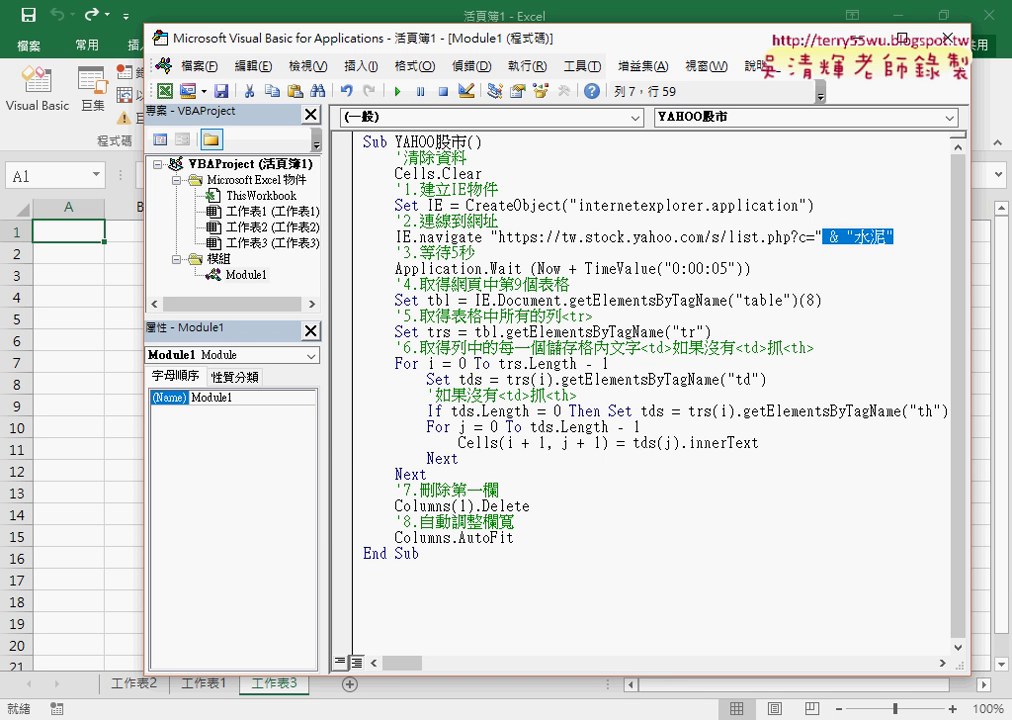
Select the Yahoo category names from 水泥 to 受益證券 and bring up Word's 文件2
key(F5)
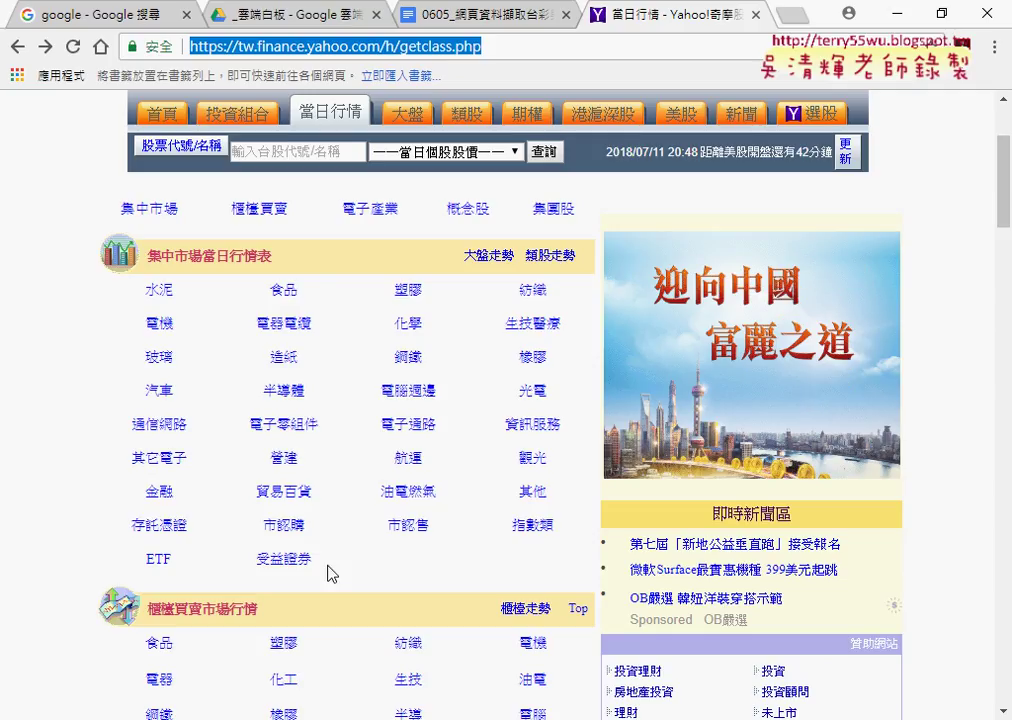
drag(330, 574, 148, 308)
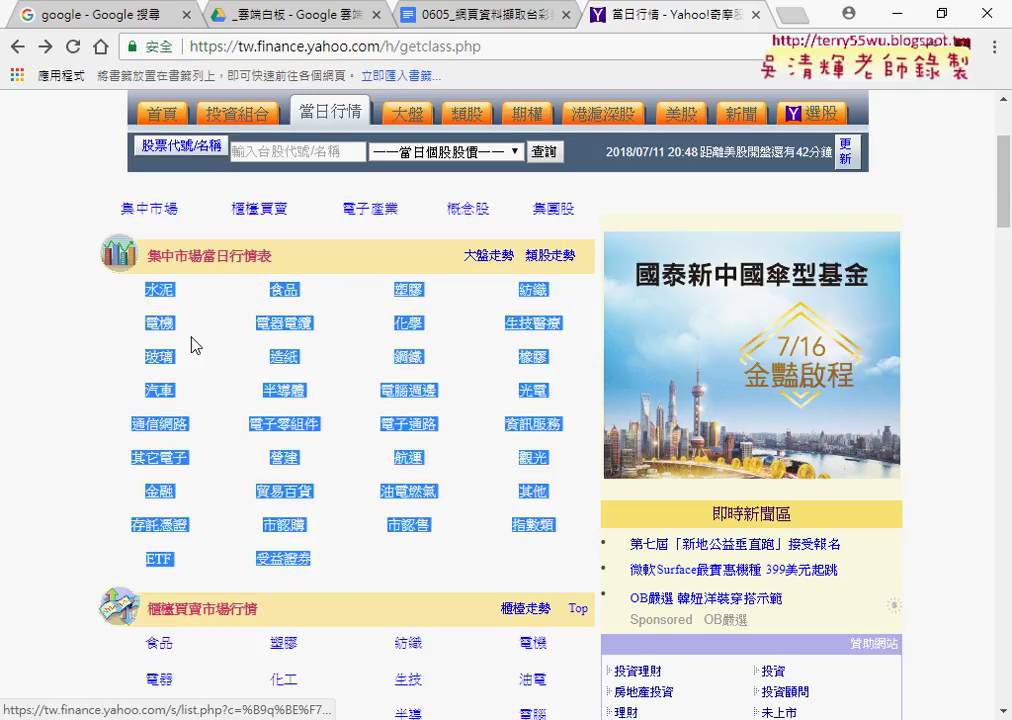
mouse_move(633, 716)
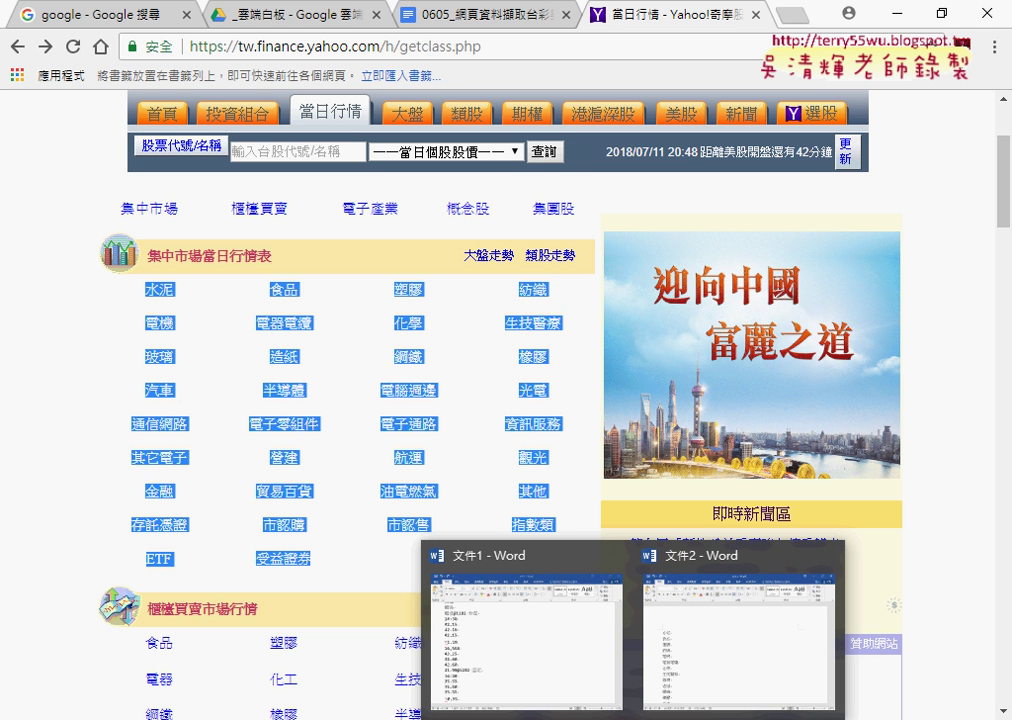
click(682, 671)
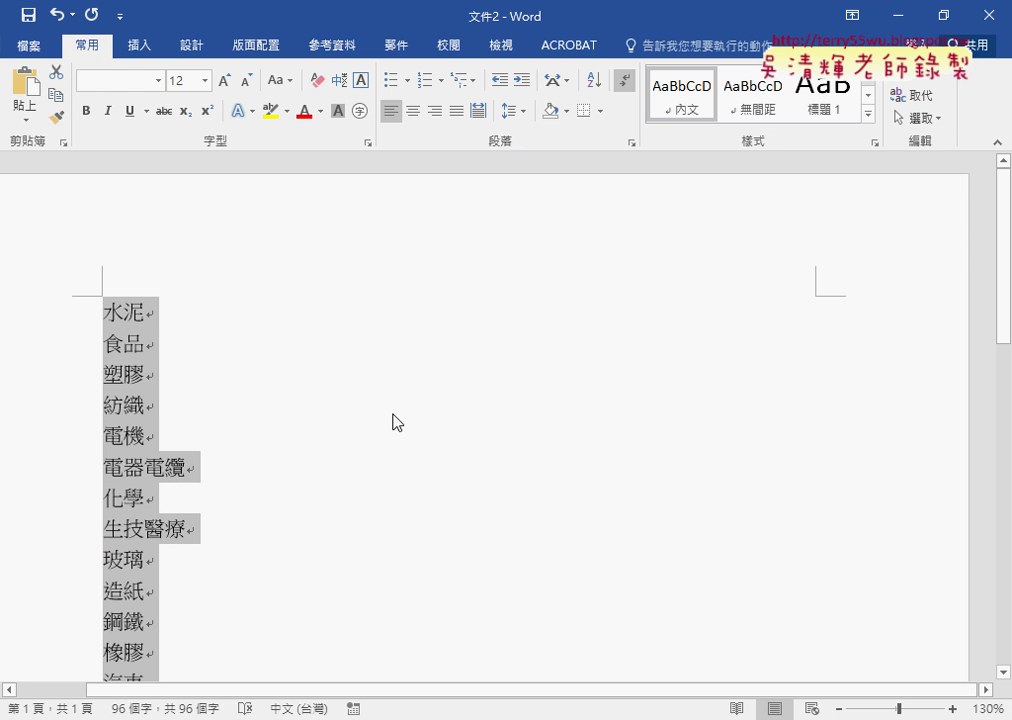
Paste the category list into Word keeping text only
text(水泥	食品	塑膠	紡織 電機	電器電纜	化學	生技醫療 玻璃	造紙	鋼鐵	橡膠 汽車	半導體	電腦週邊	光電 通信網路	電子零組件	電子通路	資訊服務 其它電子	營建	航運	觀光 金融	貿易百貨	油電燃氣	其他 存託憑證	市認購	市認售	指數類 ETF	受益證券)
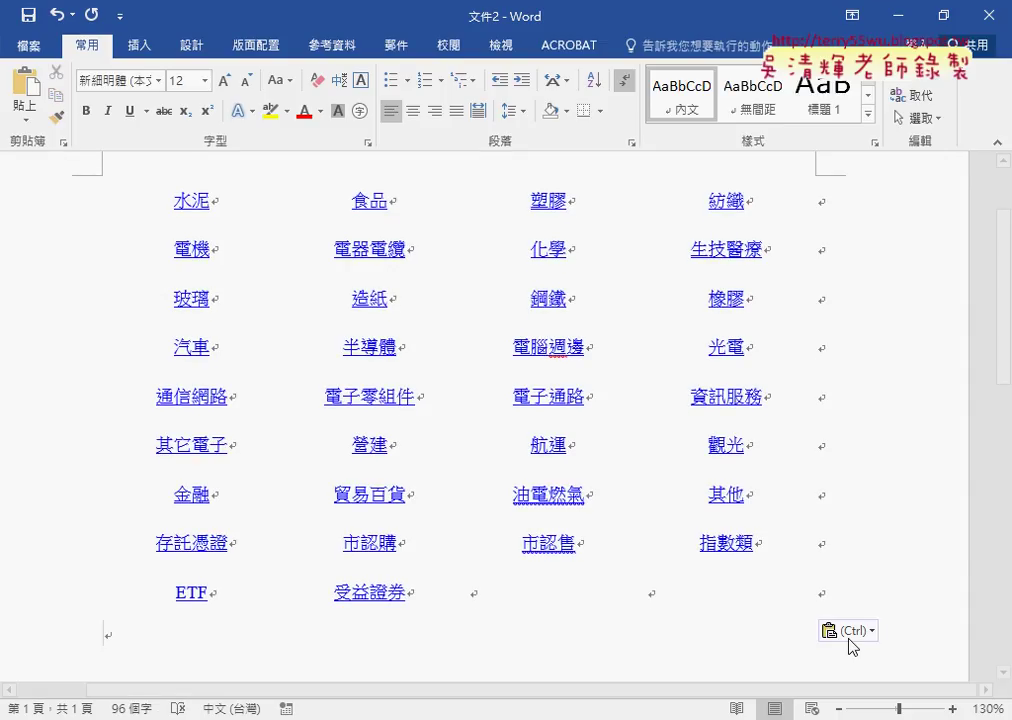
click(848, 631)
click(893, 588)
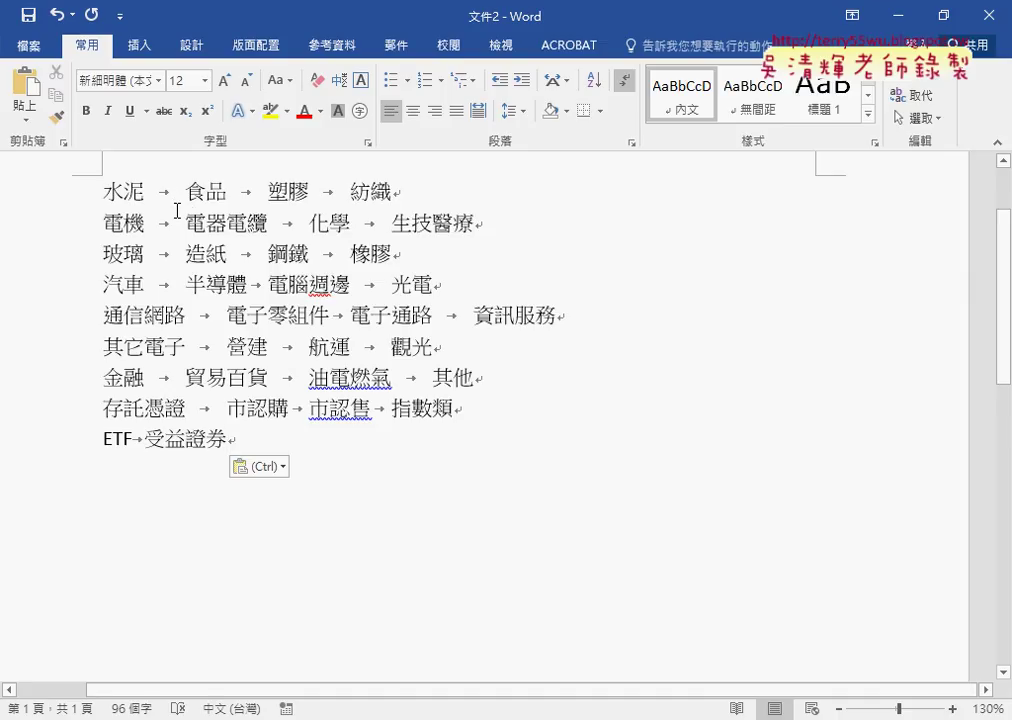
Replace all tabs (^t) with paragraph marks (^p), 25 replacements, and select the list
key(ctrl+h)
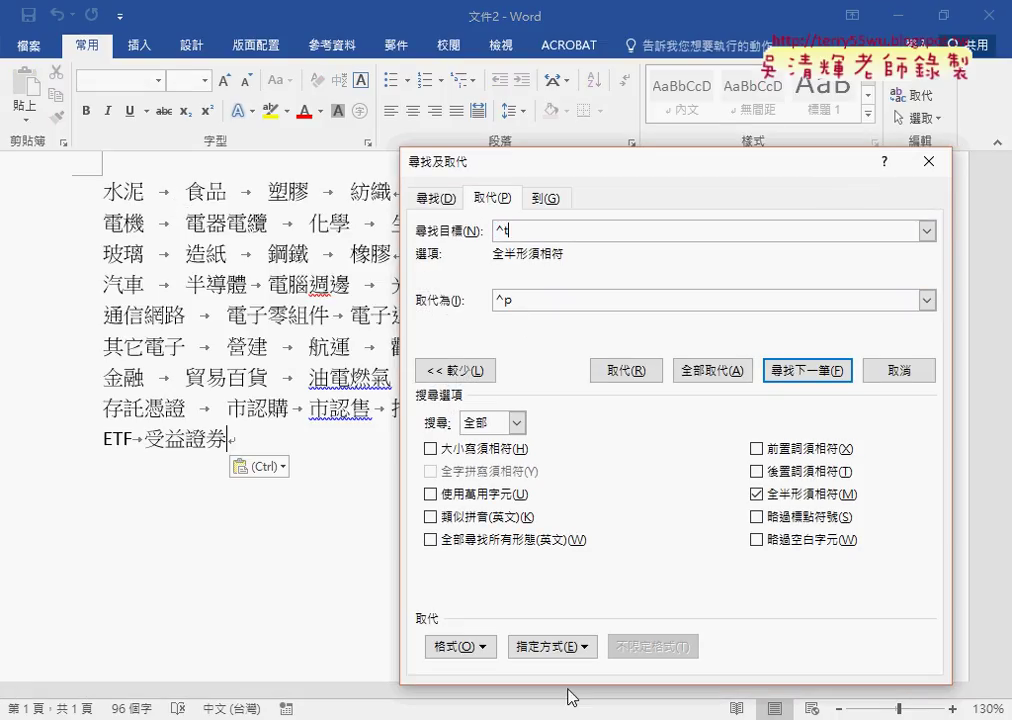
click(553, 647)
click(442, 302)
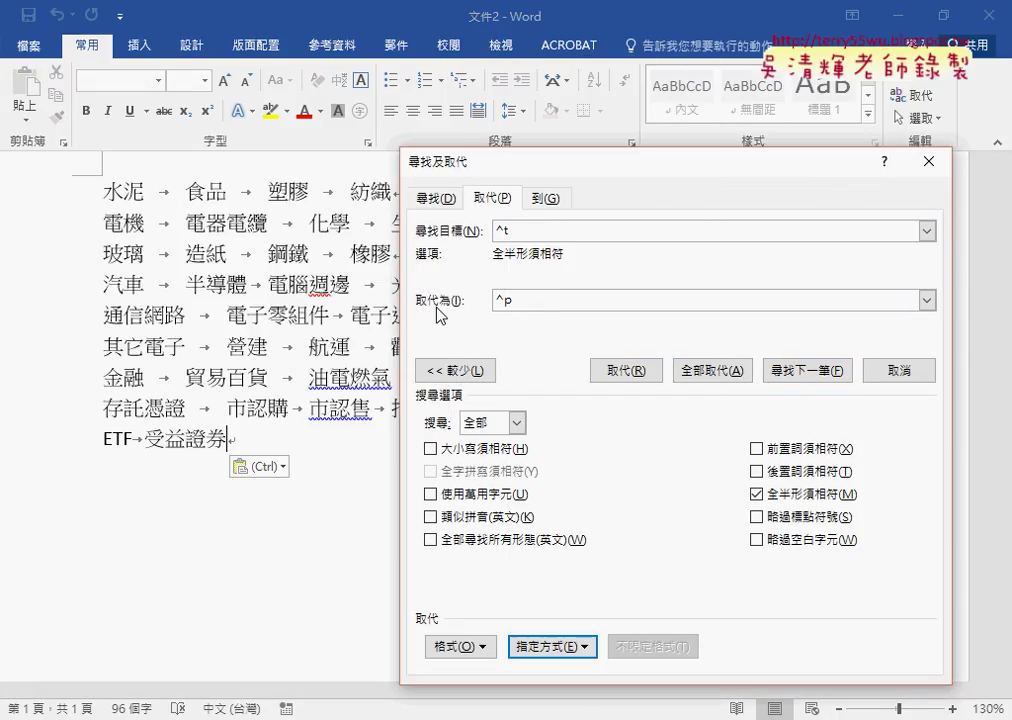
click(728, 372)
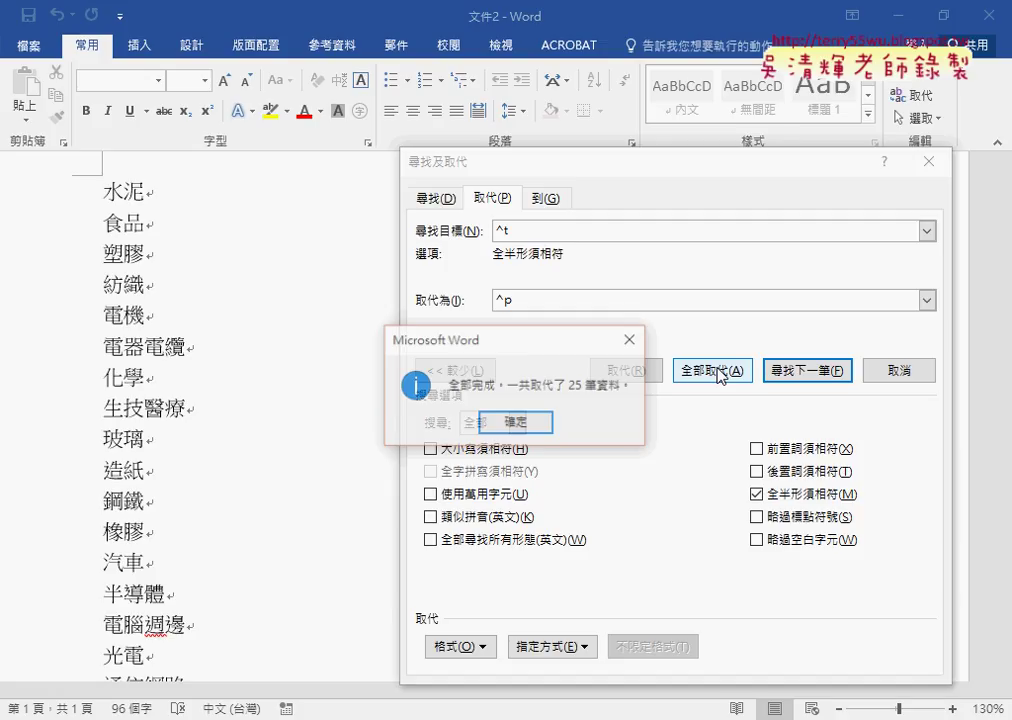
click(517, 419)
click(890, 372)
drag(190, 375, 75, 40)
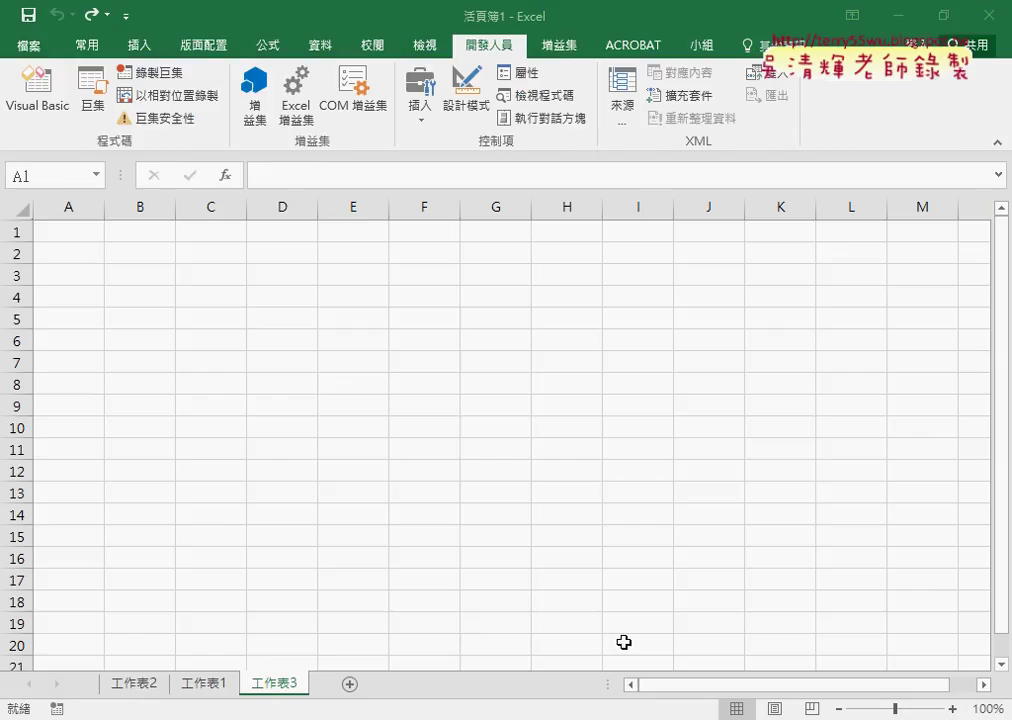
Paste the industry list into column A of 工作表3, add blank 工作表4, and reopen the macro code
click(624, 644)
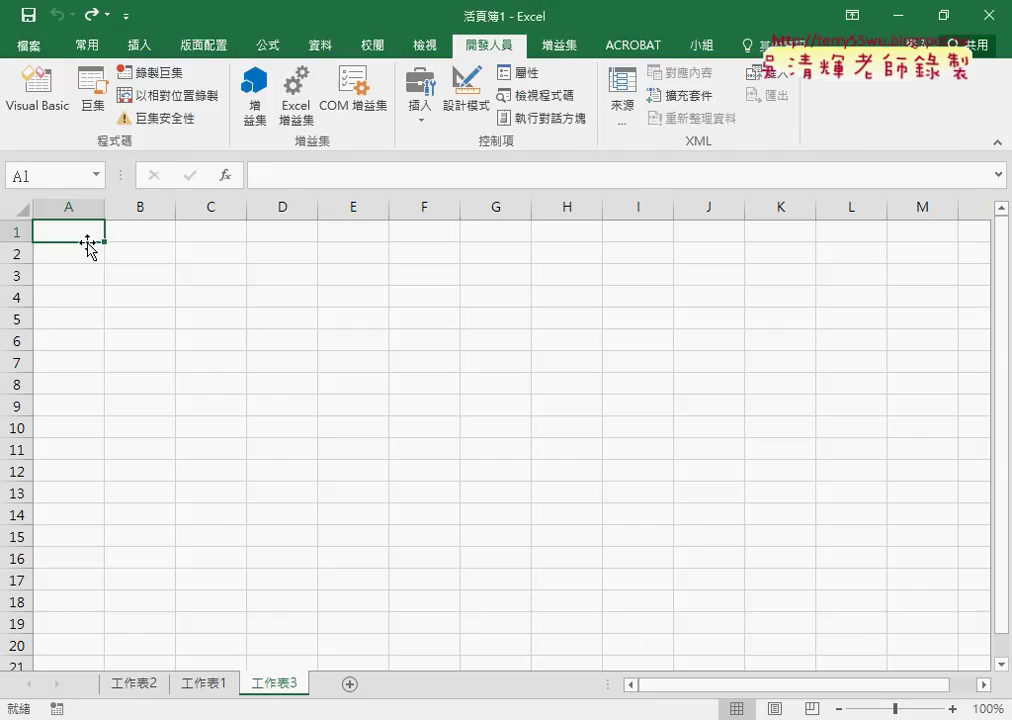
key(ctrl+v)
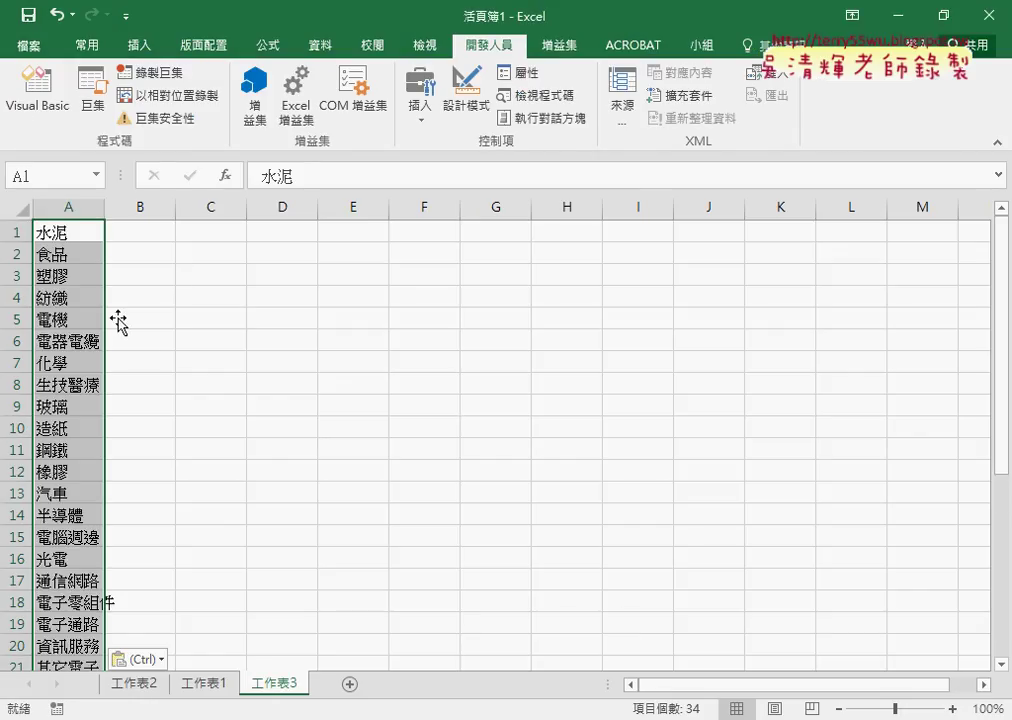
click(51, 232)
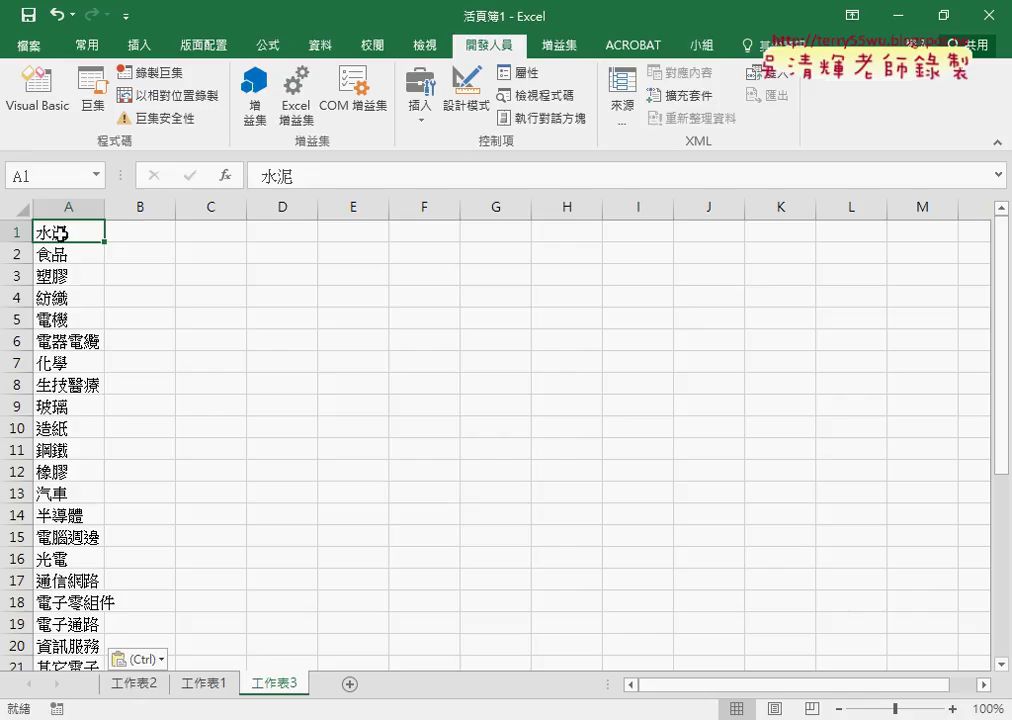
click(349, 684)
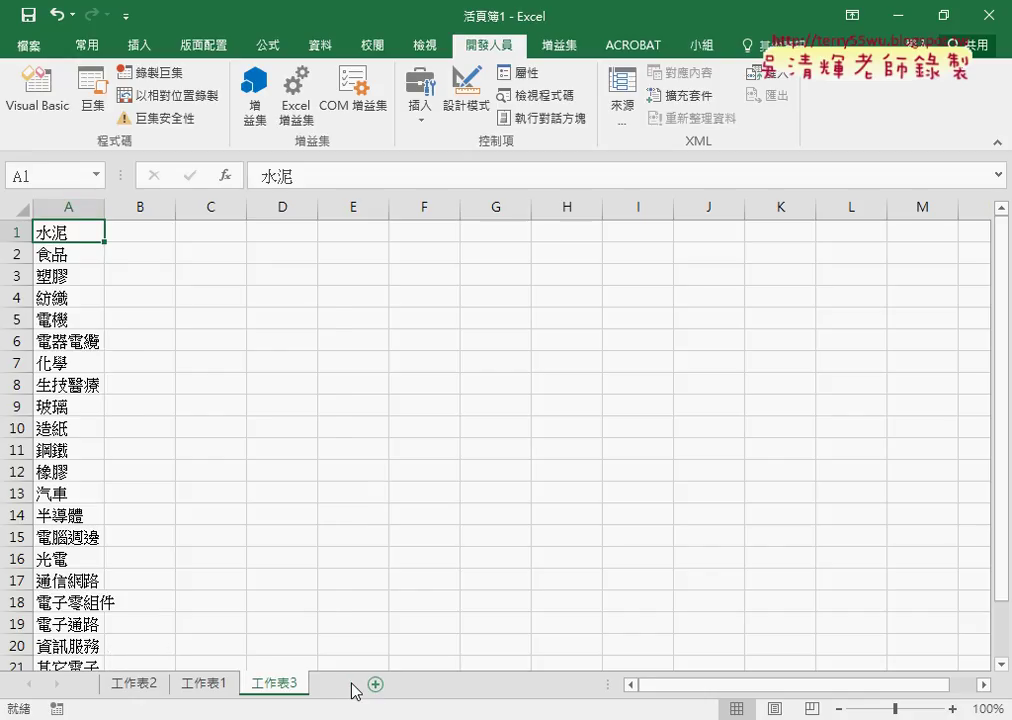
click(37, 88)
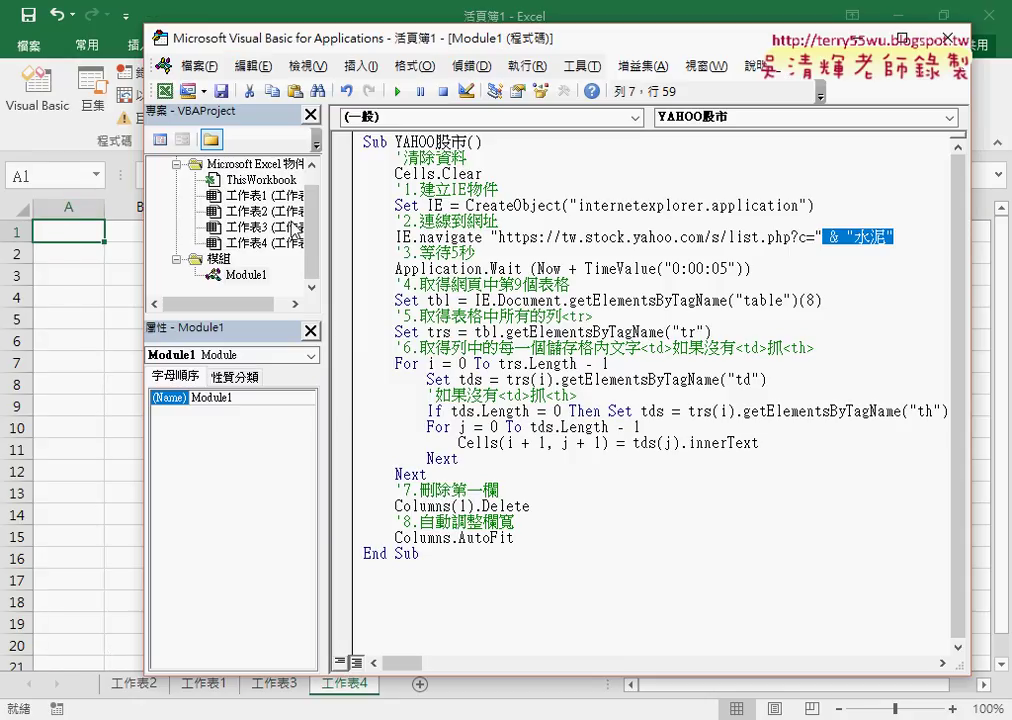
Highlight the five-second wait and the getElementsByTagName("table")(8) table lookup
click(626, 238)
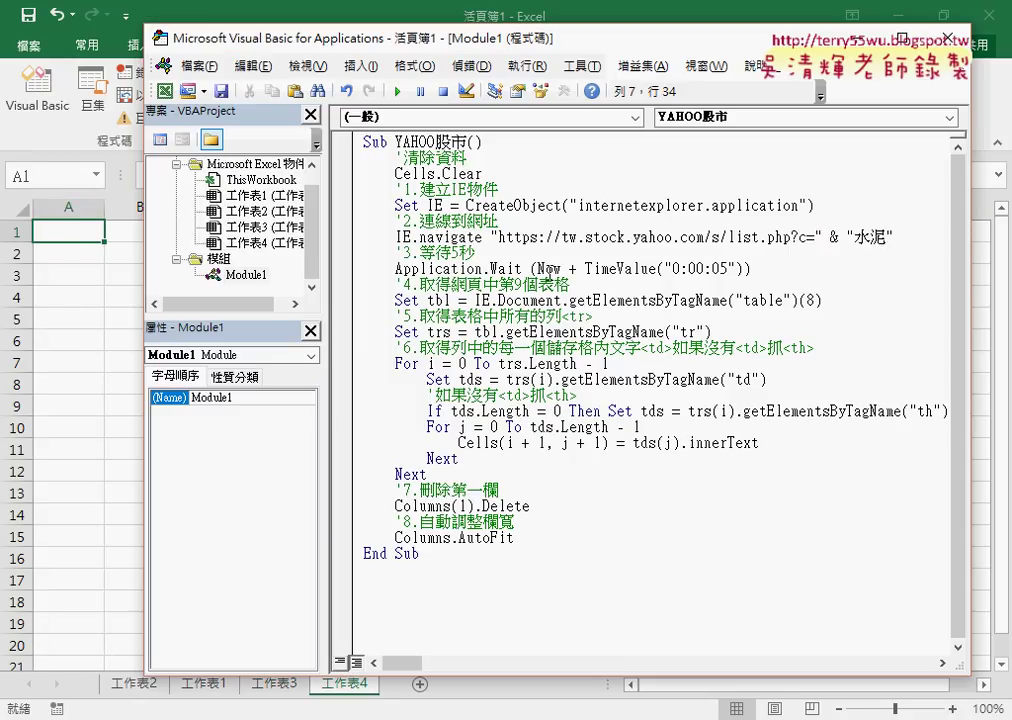
click(763, 270)
drag(763, 270, 397, 272)
drag(403, 284, 571, 285)
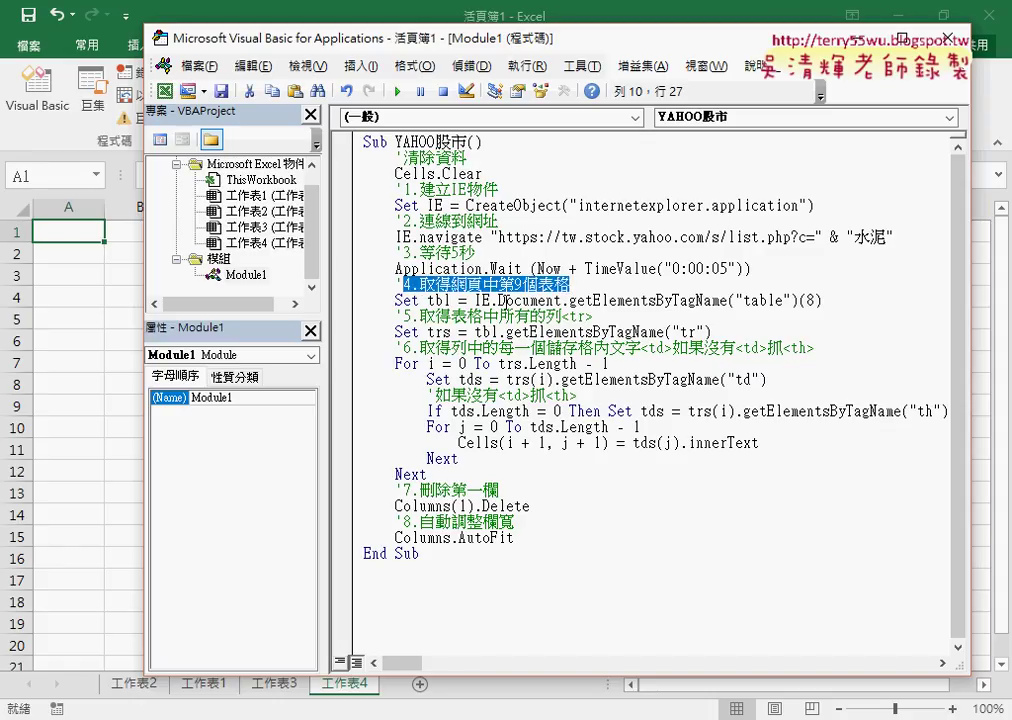
drag(475, 300, 563, 300)
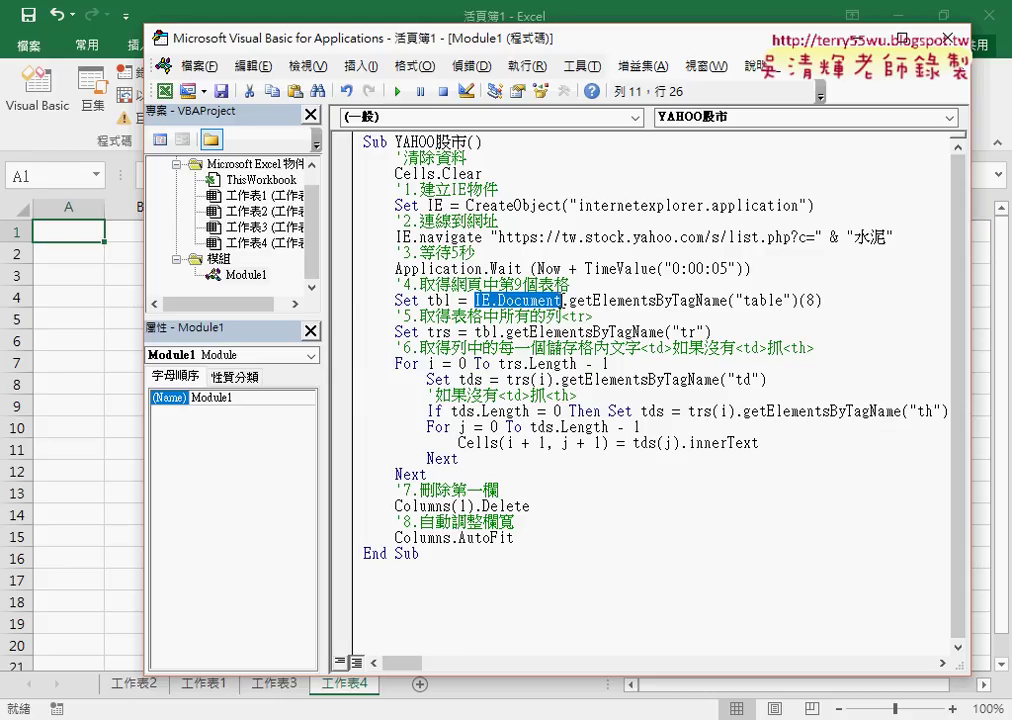
click(566, 300)
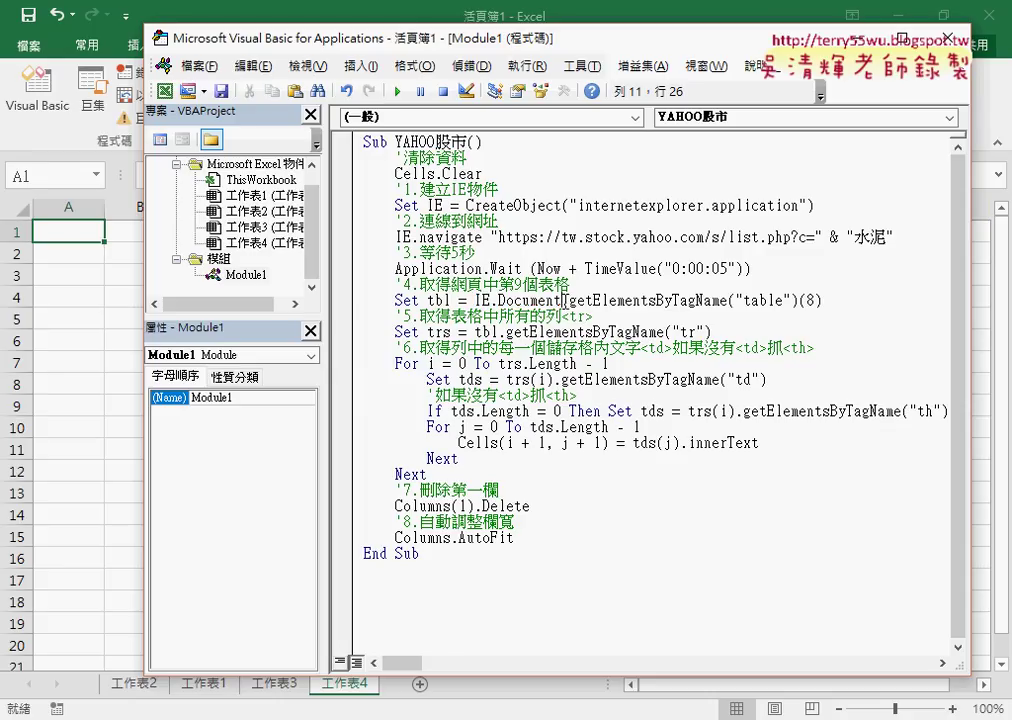
drag(564, 300, 658, 300)
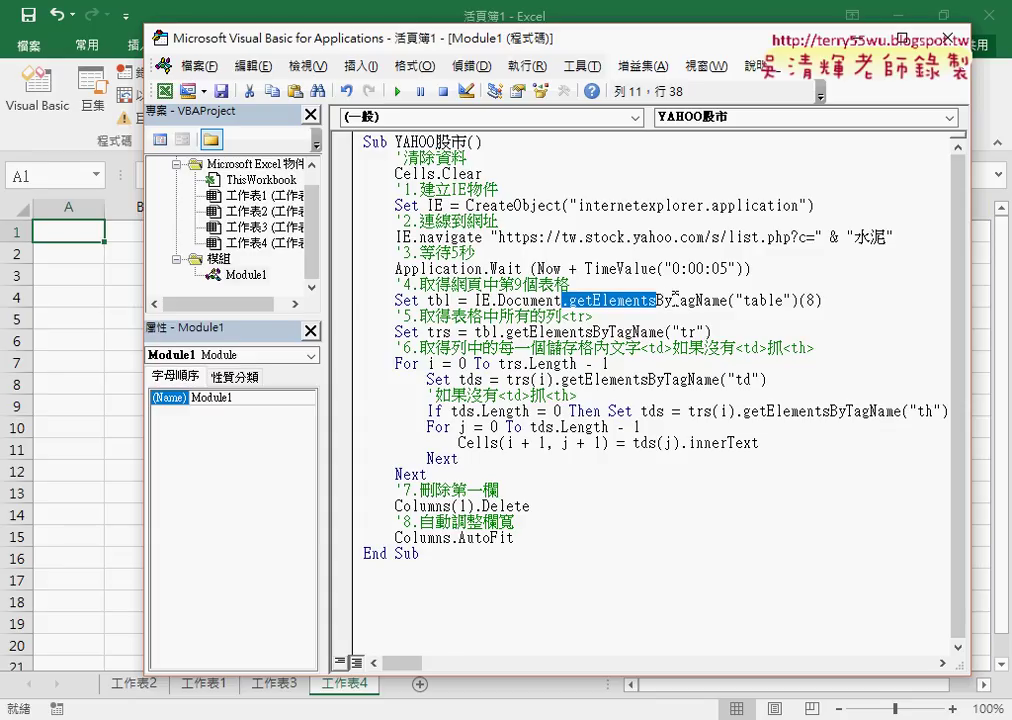
drag(672, 299, 728, 299)
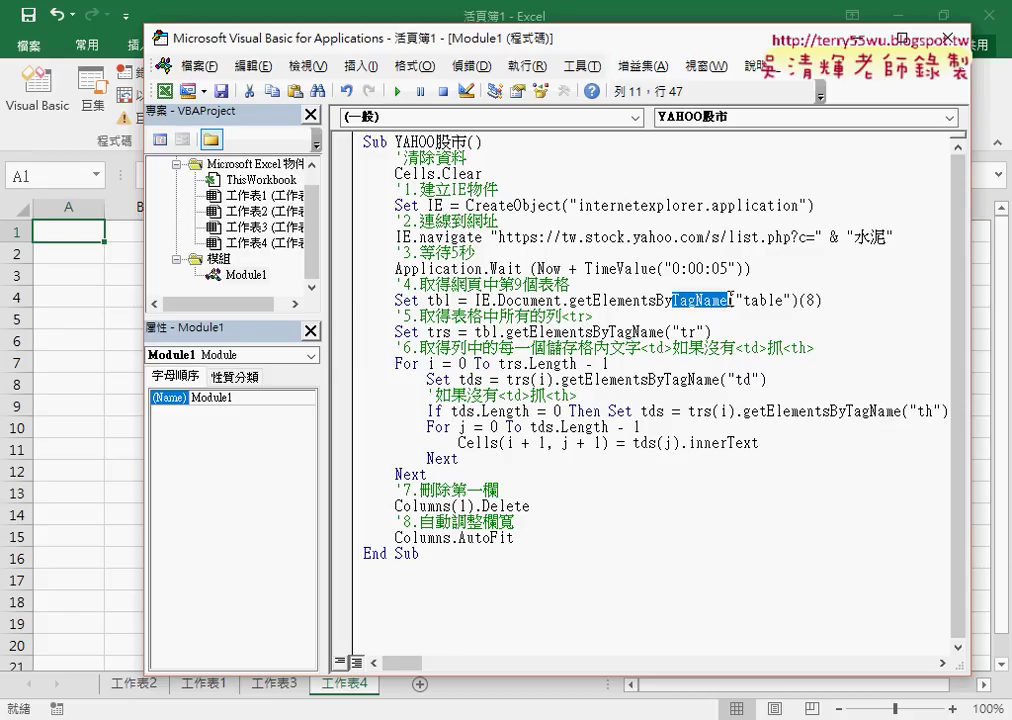
drag(797, 299, 728, 299)
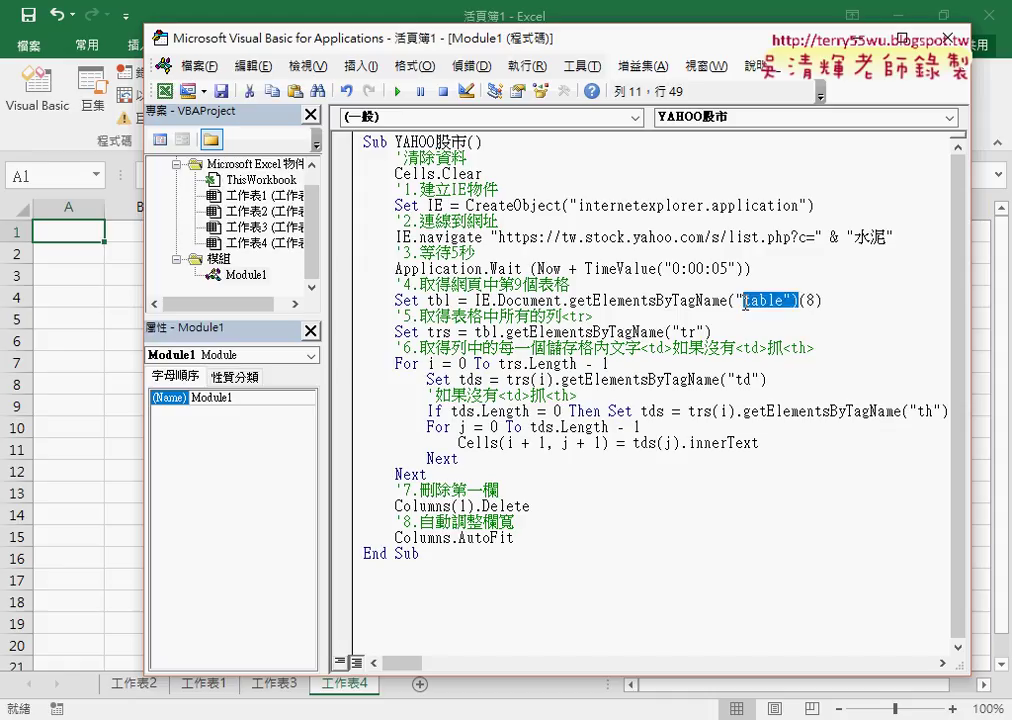
drag(798, 299, 823, 299)
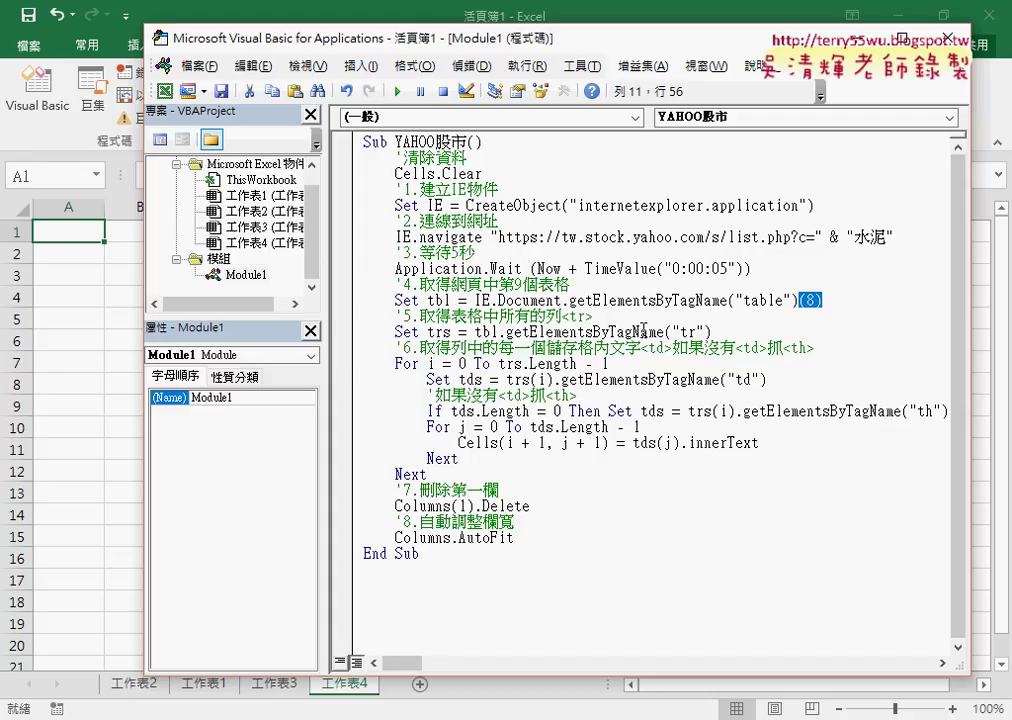
Highlight the tr rows call, For i loop, "td" argument, tds.Length = 0 test and Cells innerText
drag(712, 331, 476, 331)
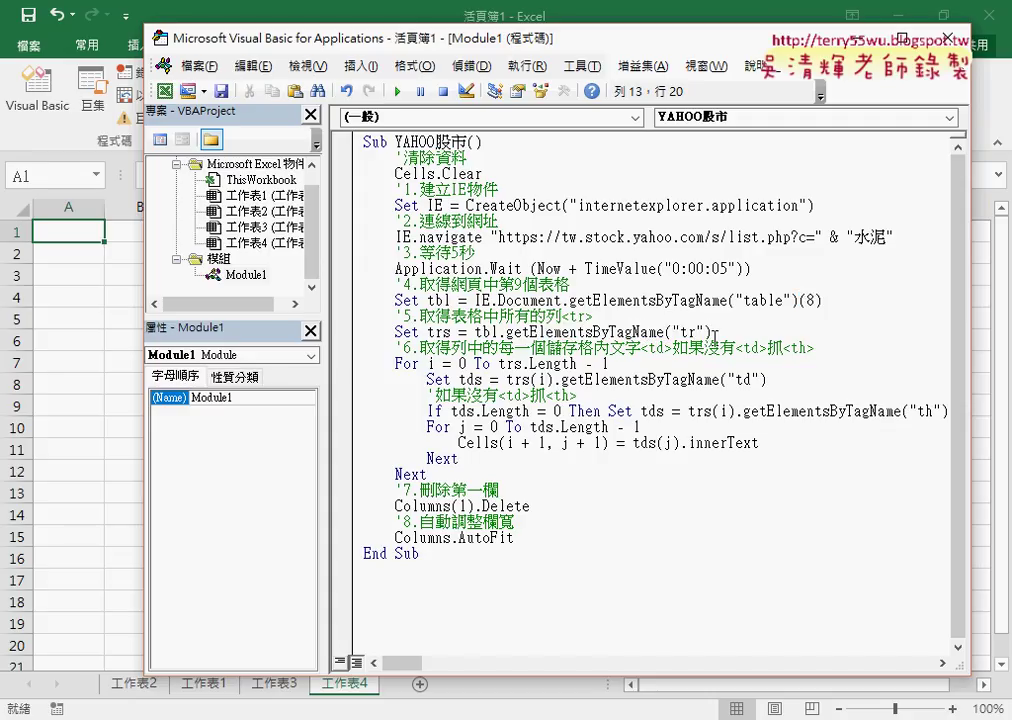
shift+click(500, 332)
shift+click(492, 332)
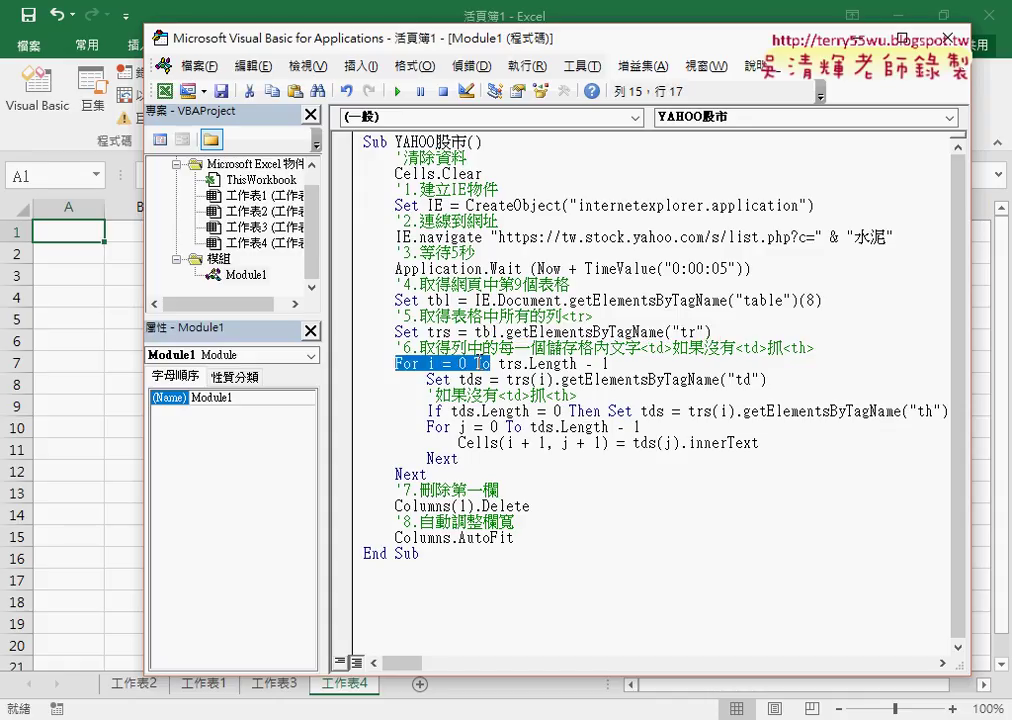
drag(396, 364, 611, 364)
key(End)
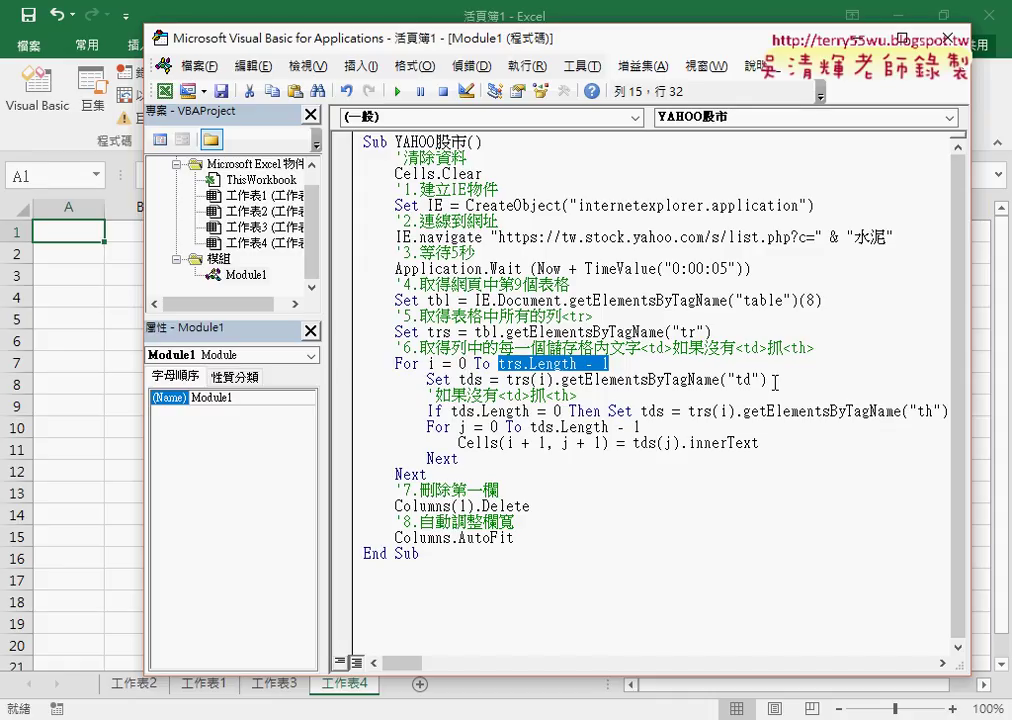
drag(768, 380, 721, 380)
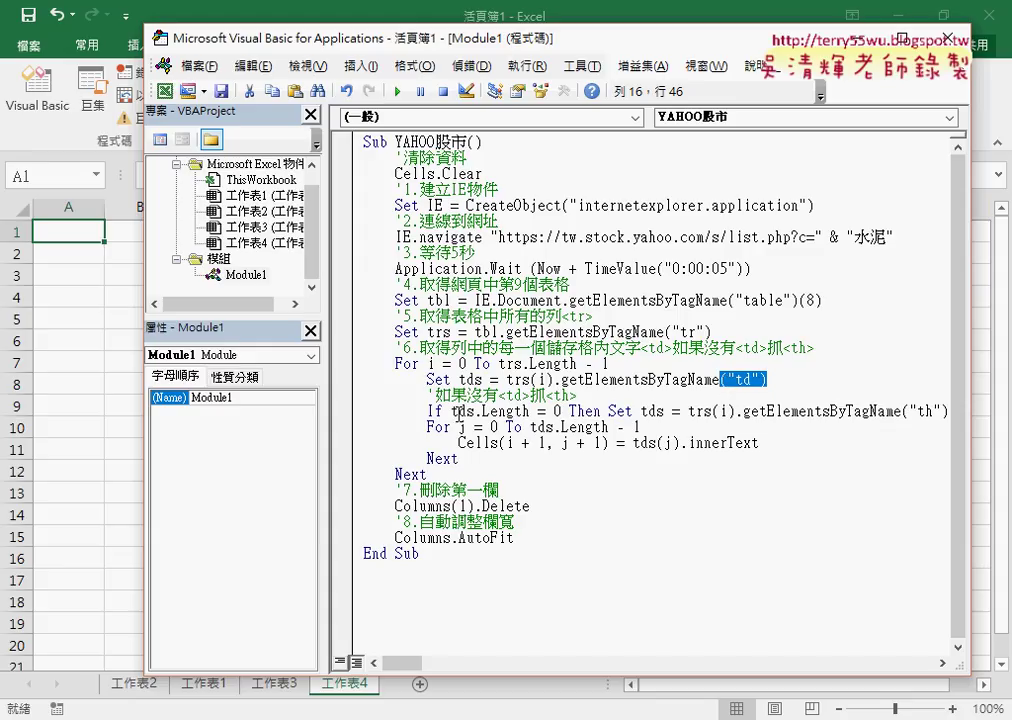
drag(451, 411, 563, 411)
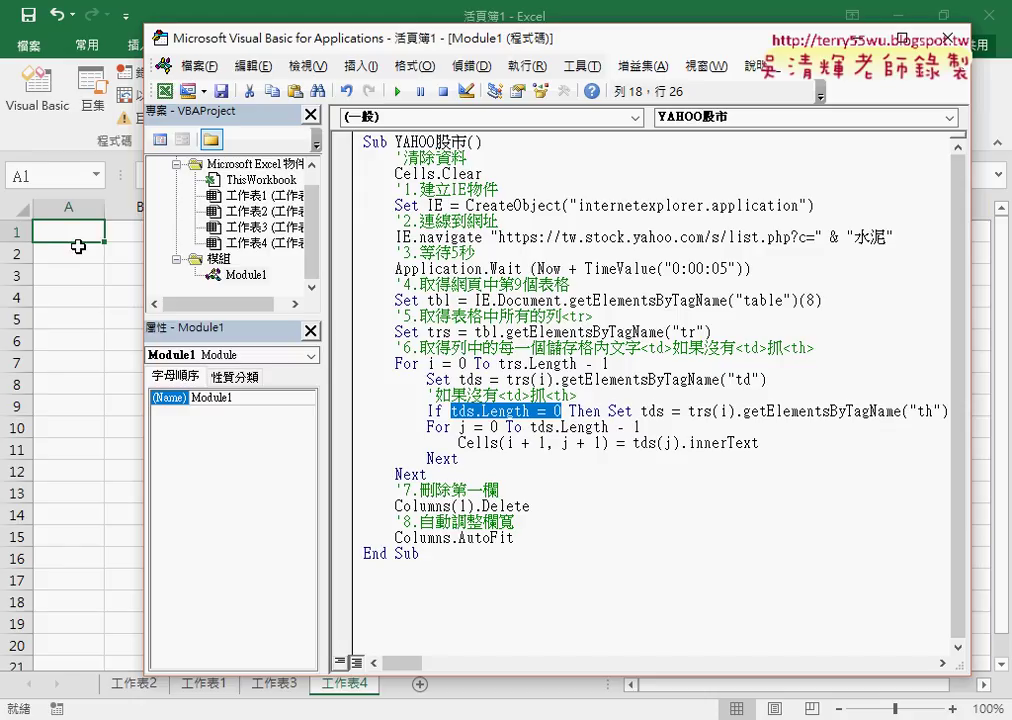
drag(459, 442, 498, 442)
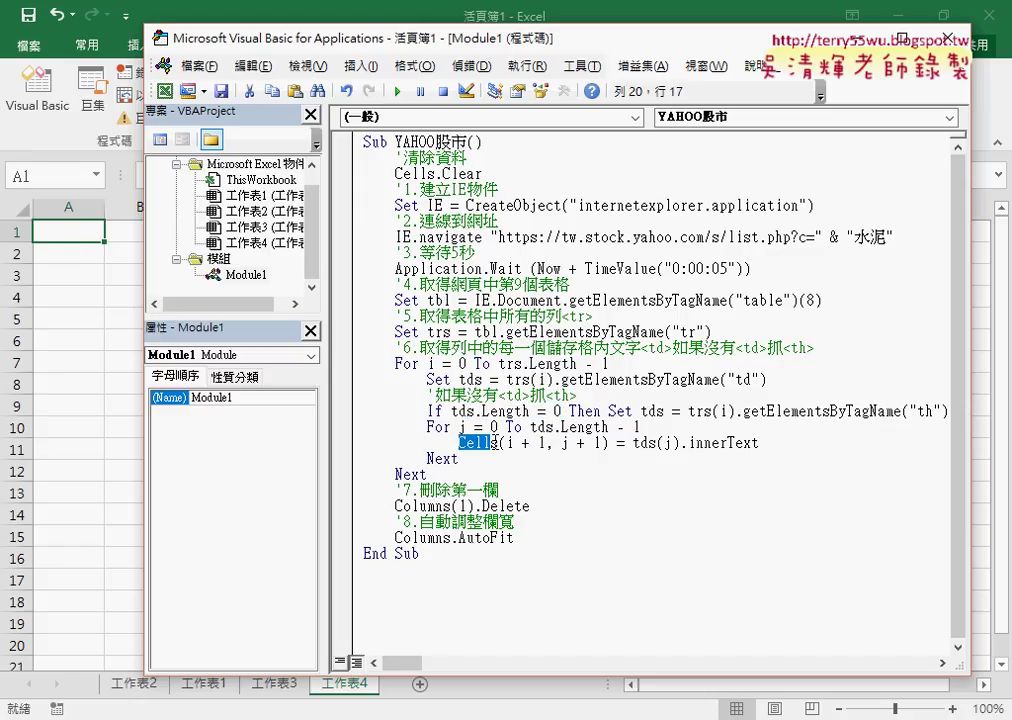
drag(759, 443, 690, 443)
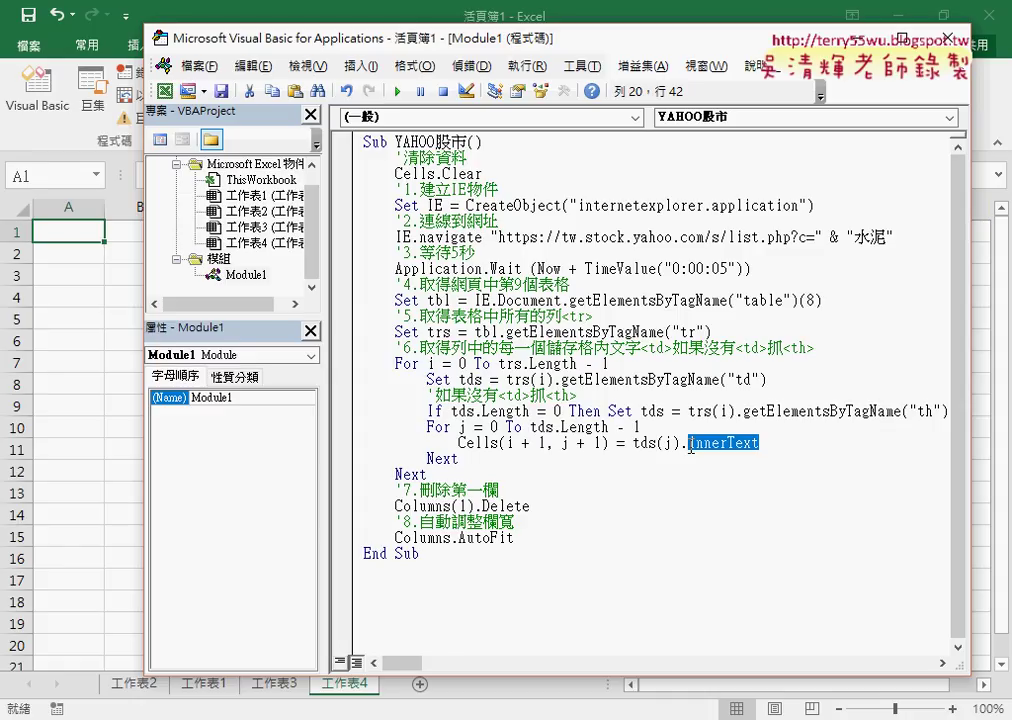
Run the macro to a Columns(1).Delete breakpoint, step through the delete and autofit, then finish
click(342, 506)
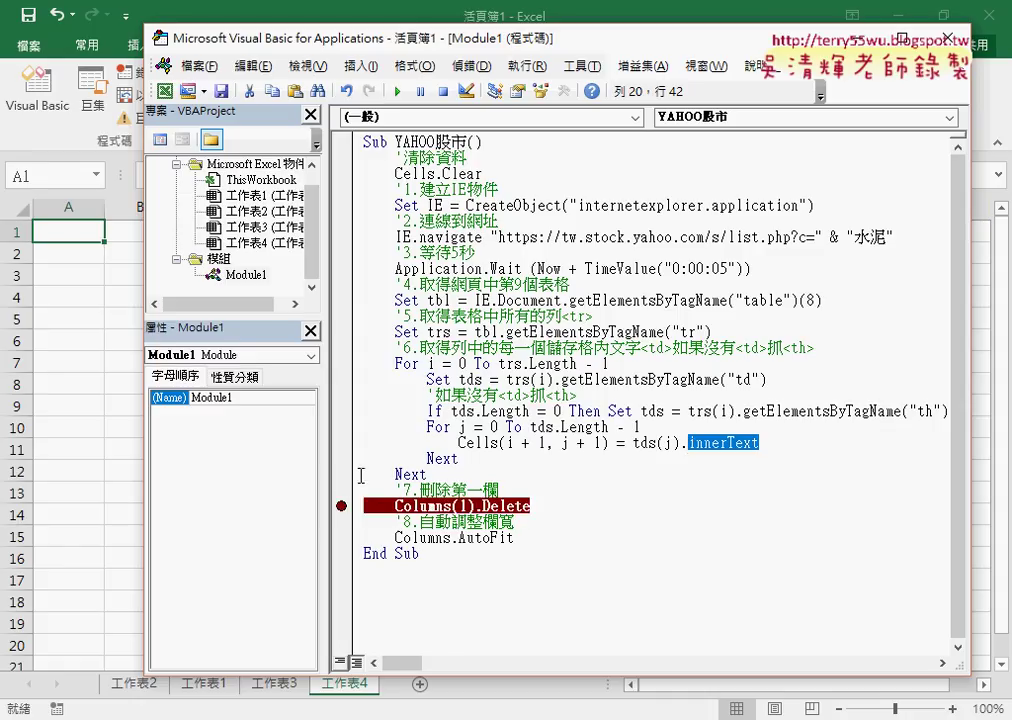
click(397, 91)
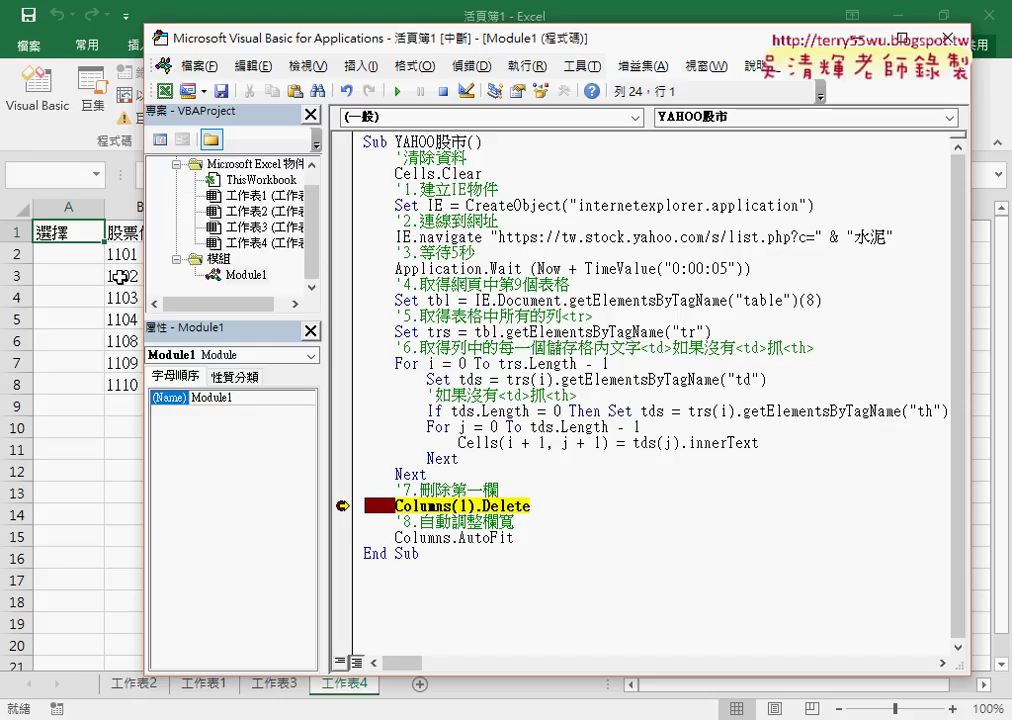
drag(342, 45, 520, 52)
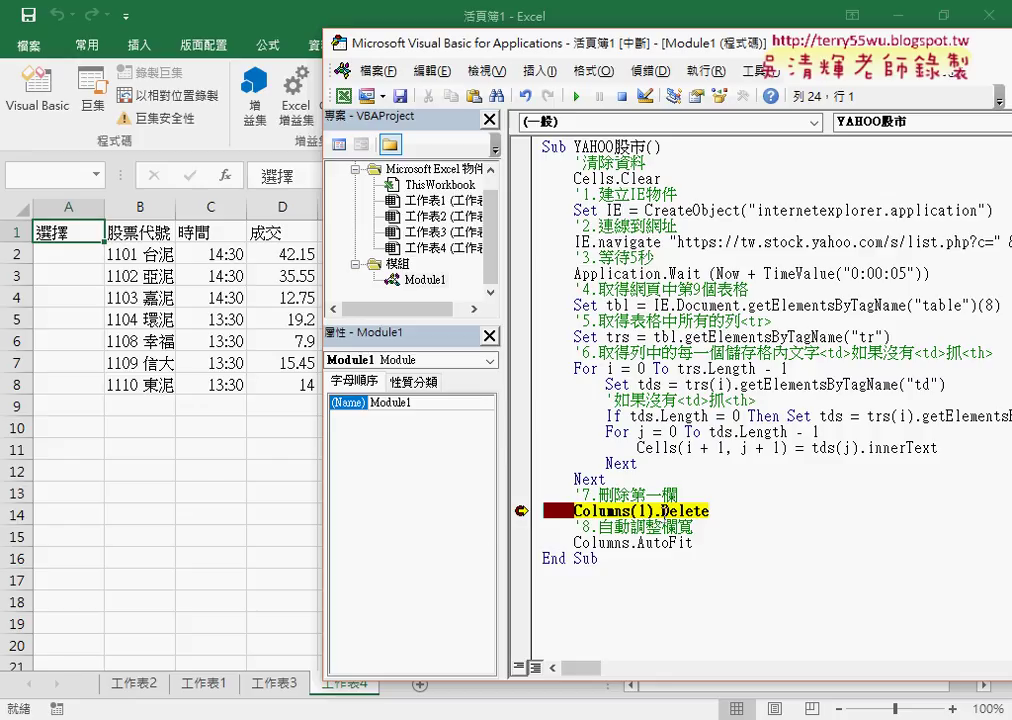
click(714, 513)
key(F8)
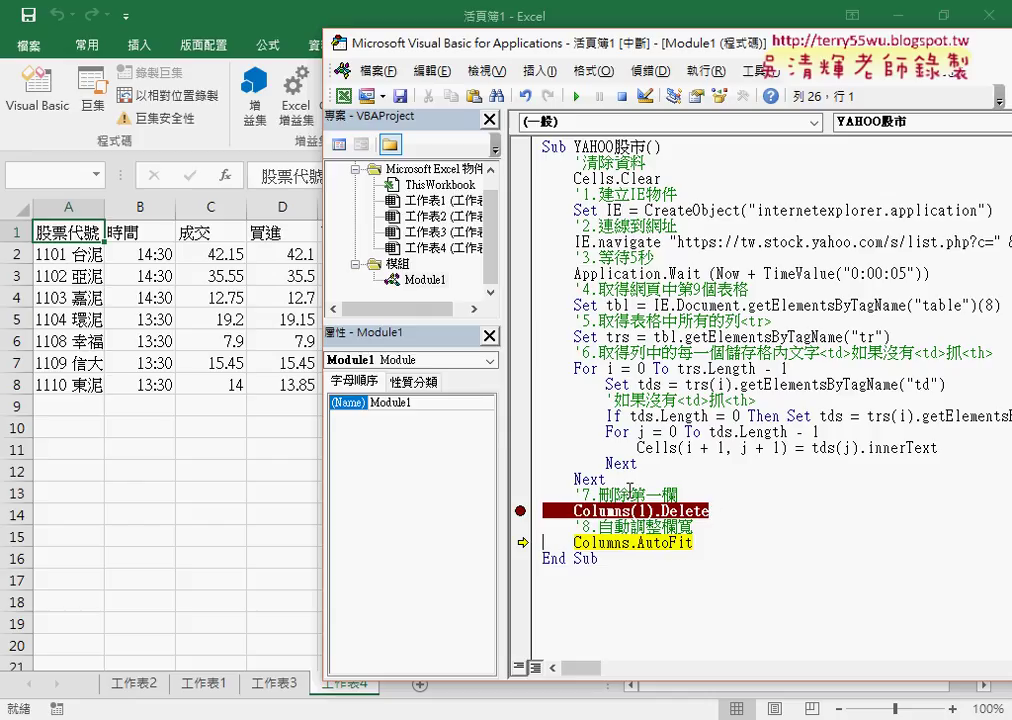
key(F8)
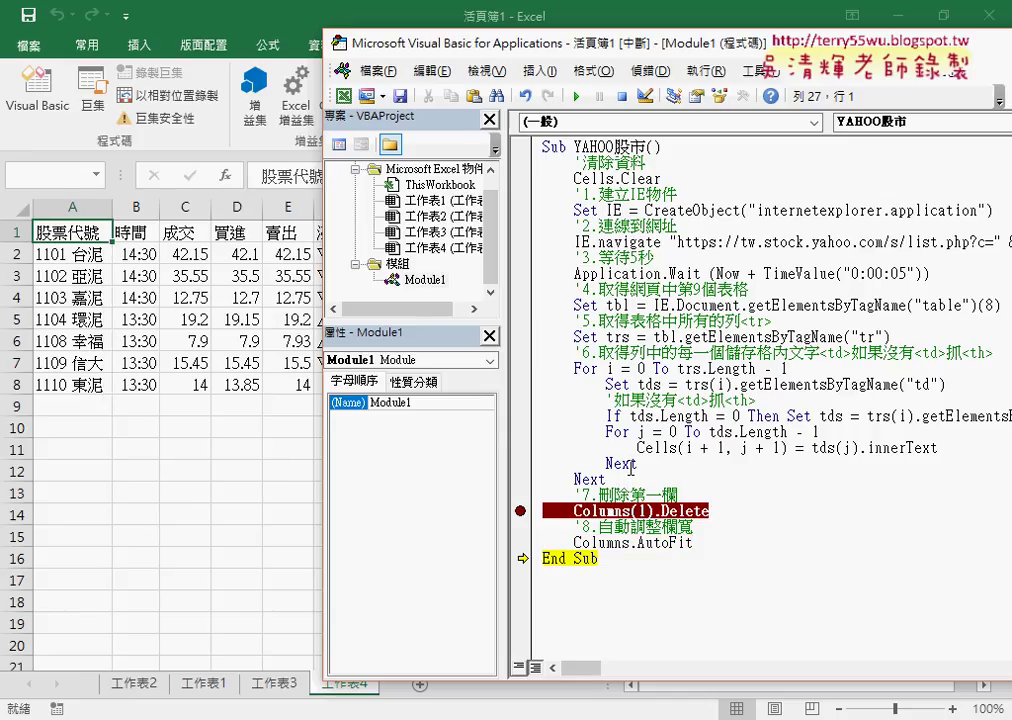
click(577, 97)
Remove the Columns(1).Delete breakpoint and place the caret below End Sub
click(520, 511)
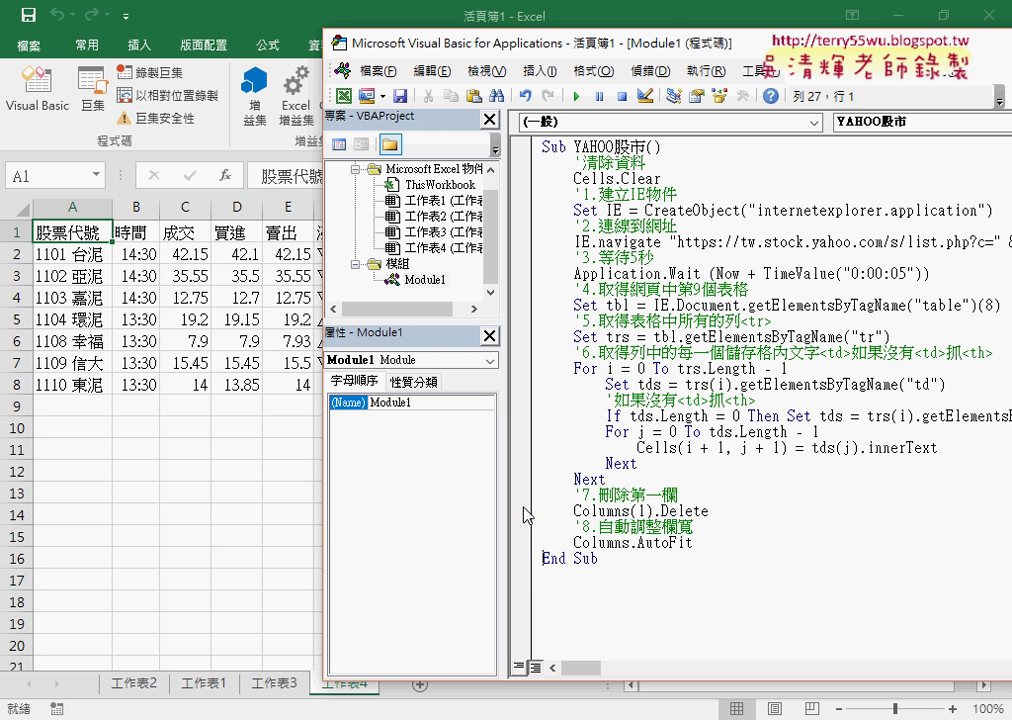
click(613, 586)
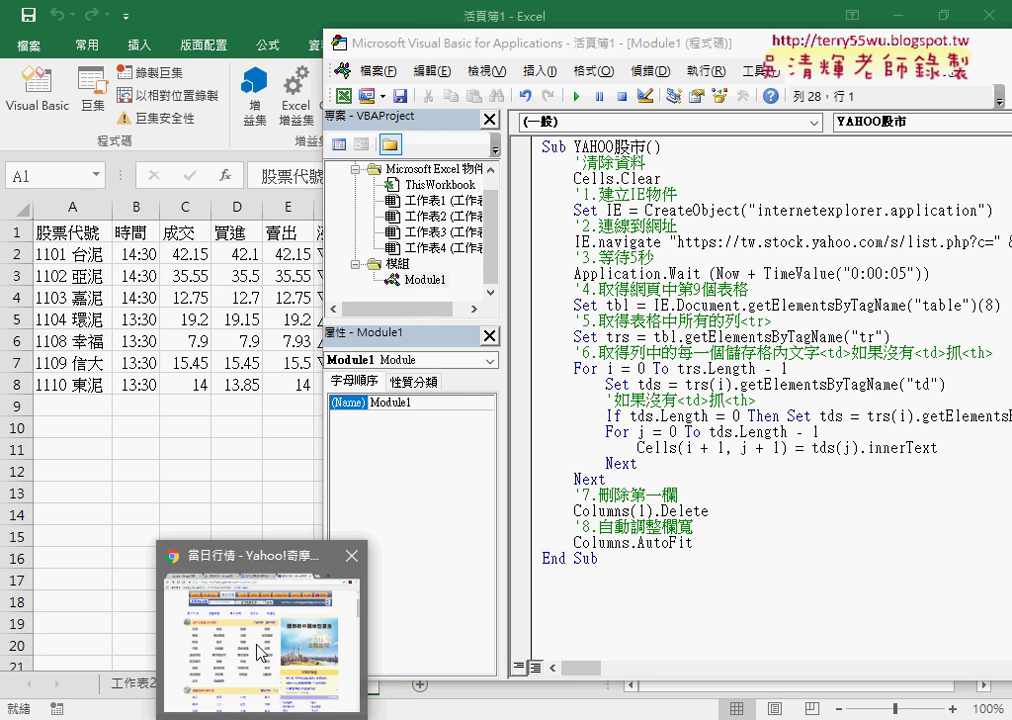
click(265, 665)
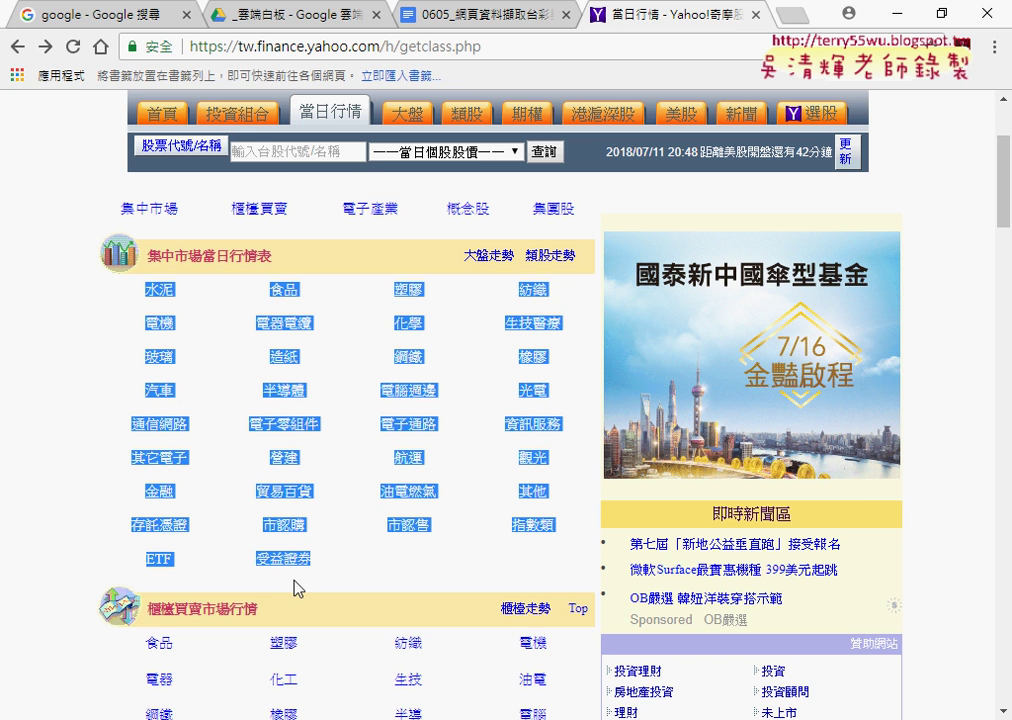
click(903, 18)
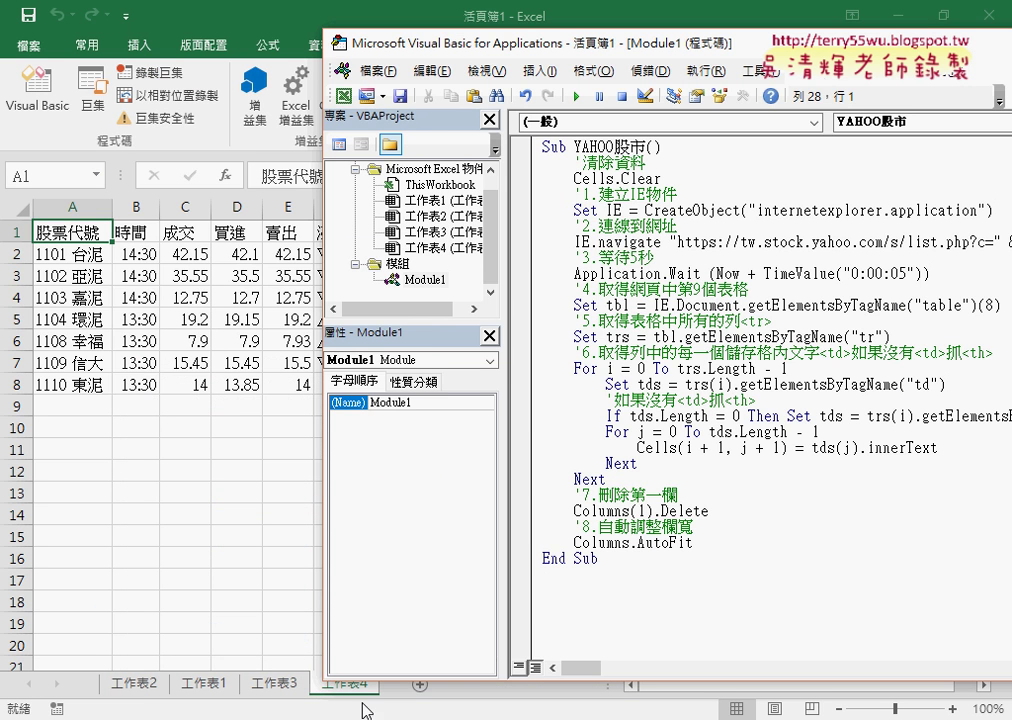
key(alt+Tab)
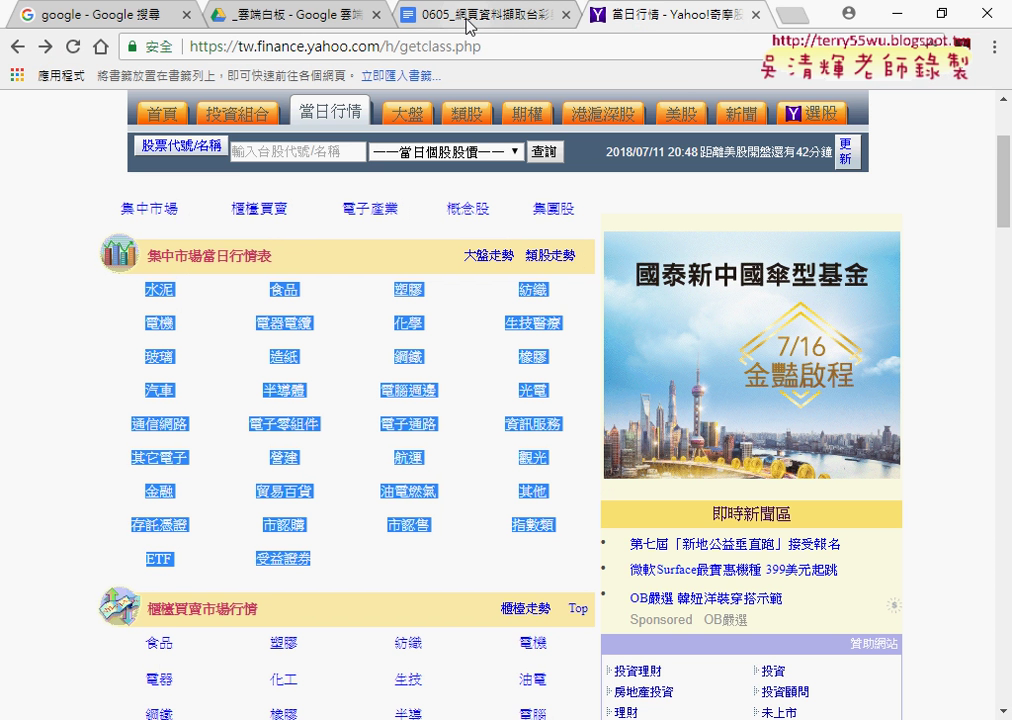
Select the YAHOO股市全部 macro from its Sub line through End Sub in Google Docs
click(405, 18)
scroll(513, 353, down, 2)
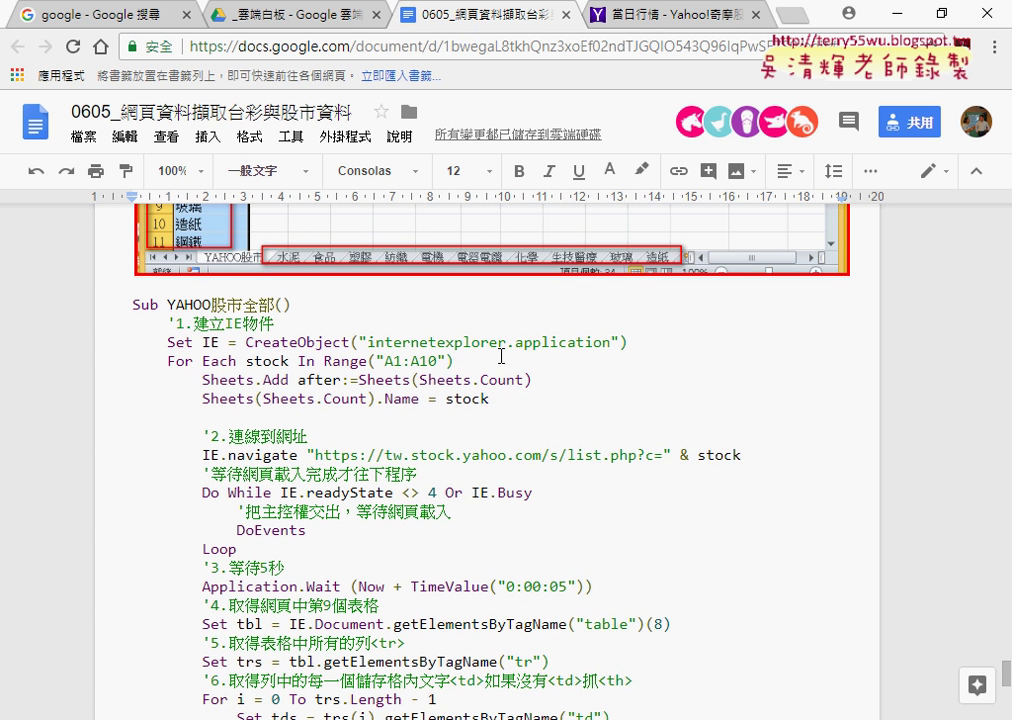
drag(130, 305, 216, 305)
scroll(434, 368, down, 4)
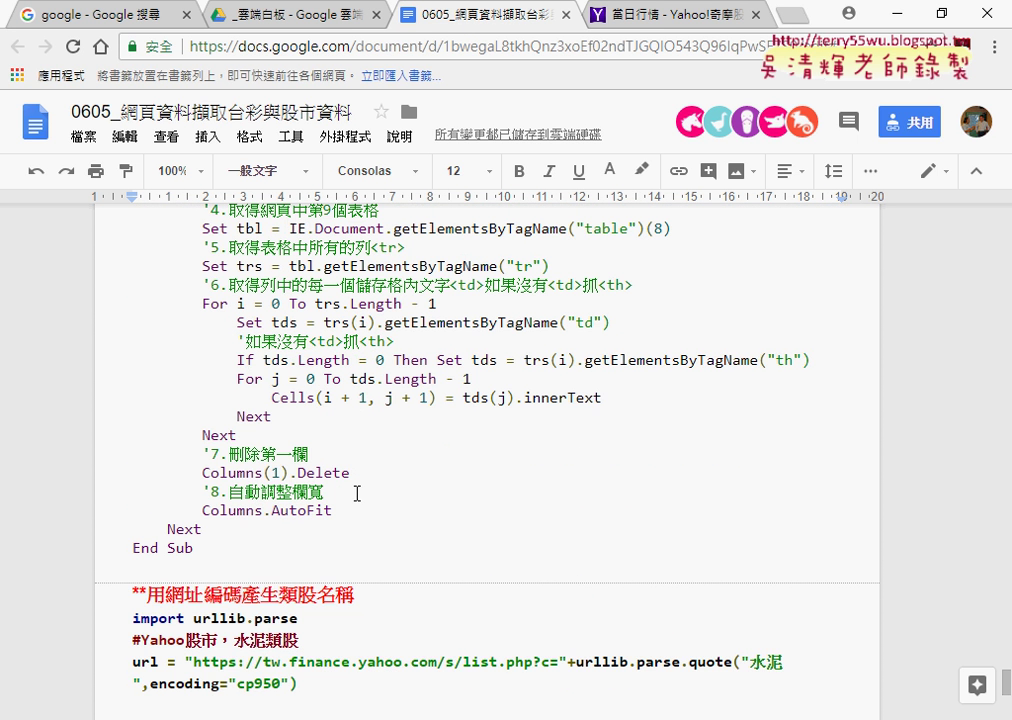
shift+click(229, 549)
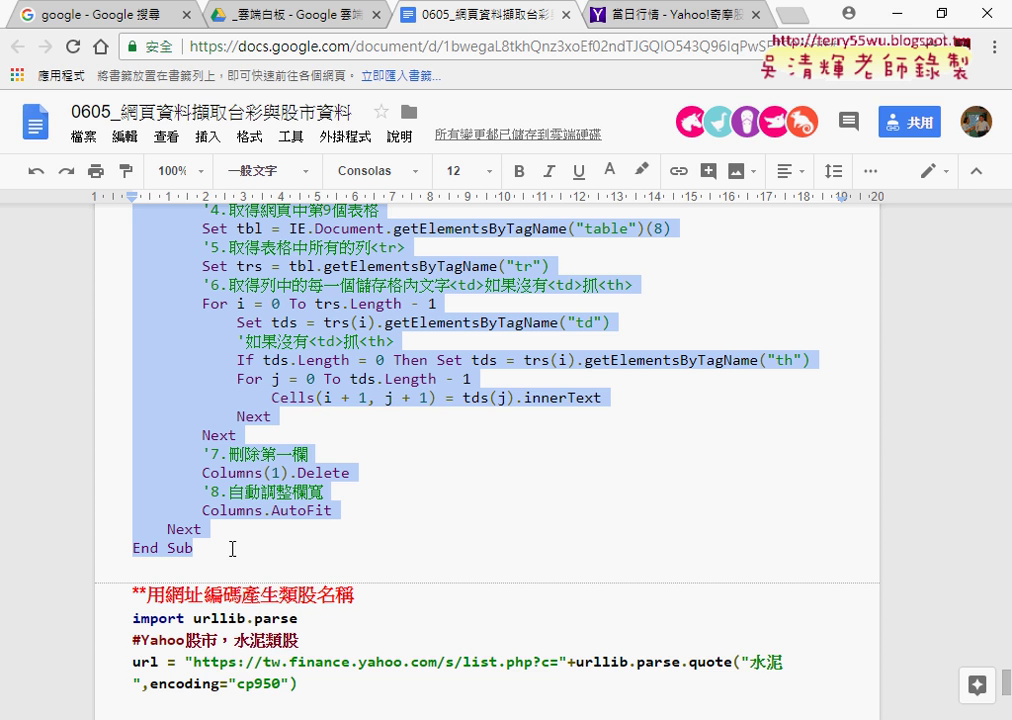
key(alt+Tab)
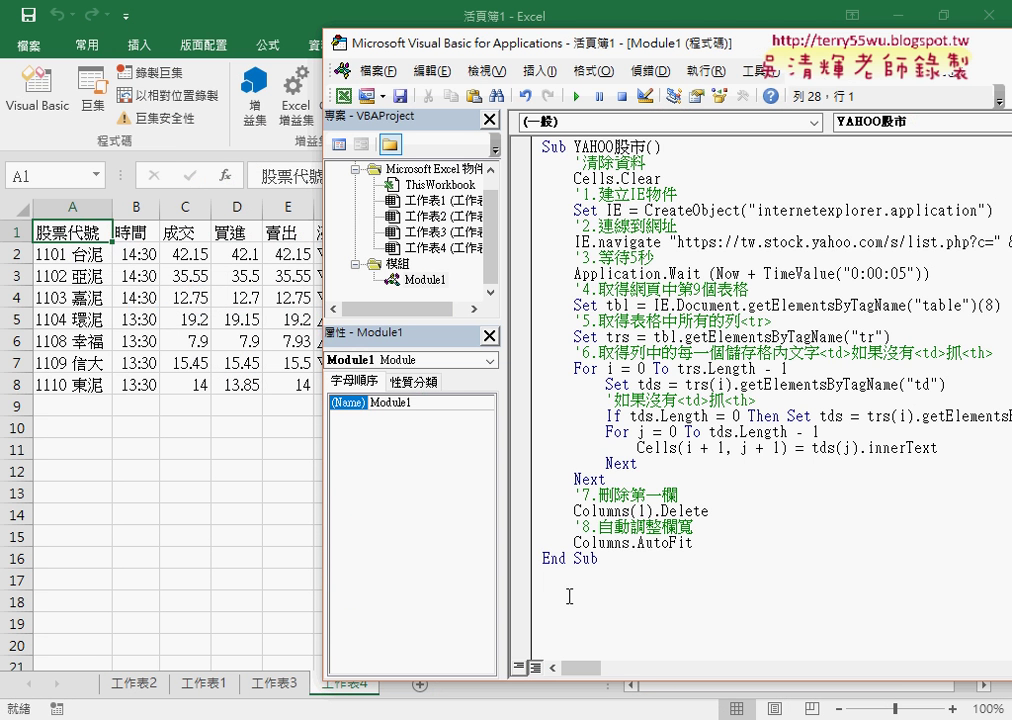
Paste the YAHOO股市全部 macro below End Sub and highlight its For Each loop over A1:A10
key(ctrl+v)
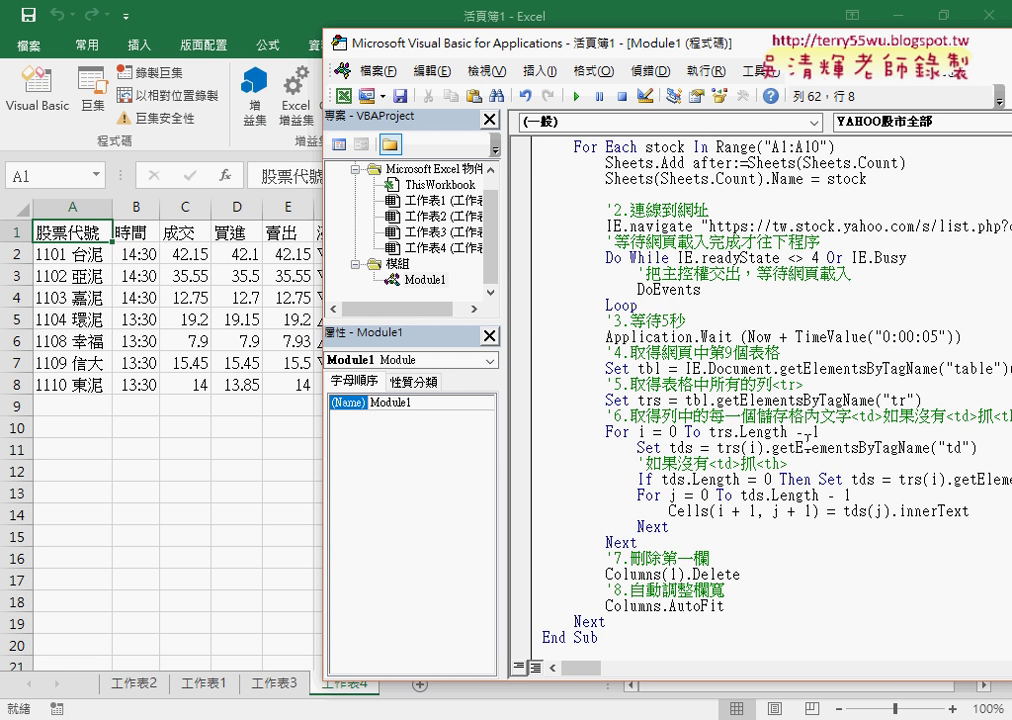
drag(504, 250, 384, 250)
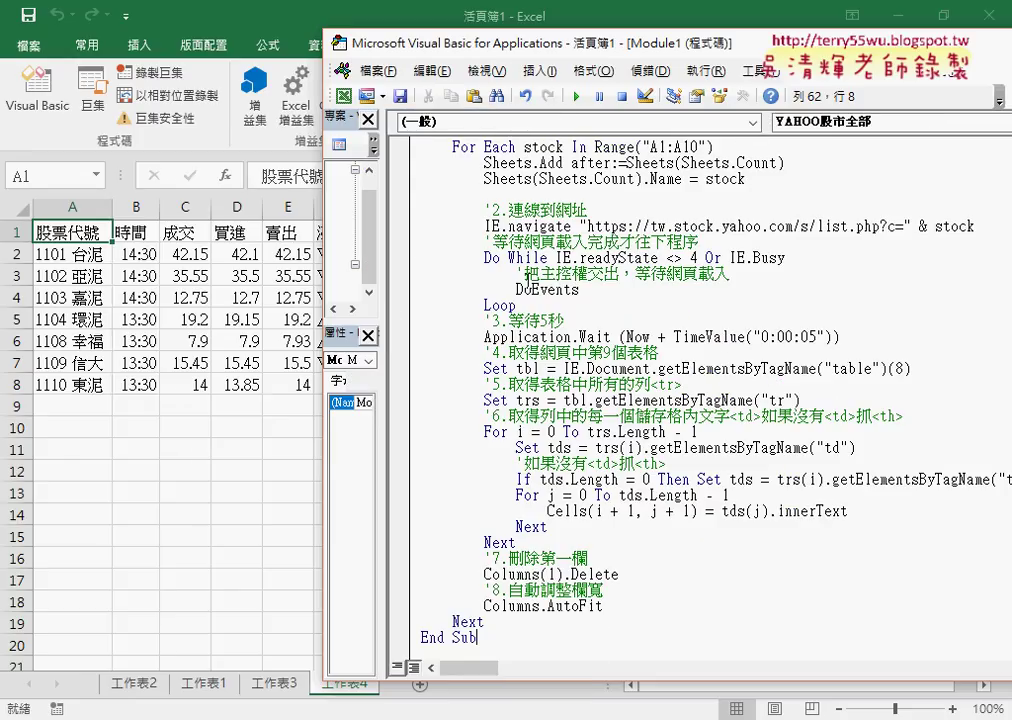
drag(503, 45, 371, 45)
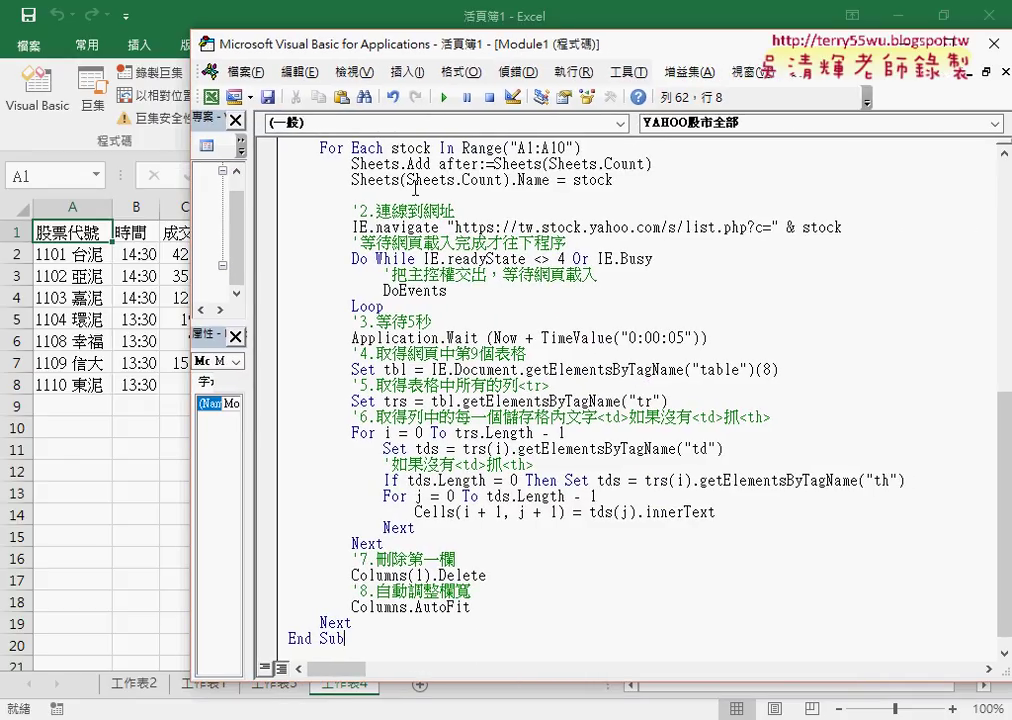
click(407, 228)
drag(843, 228, 801, 230)
scroll(790, 328, up, 1)
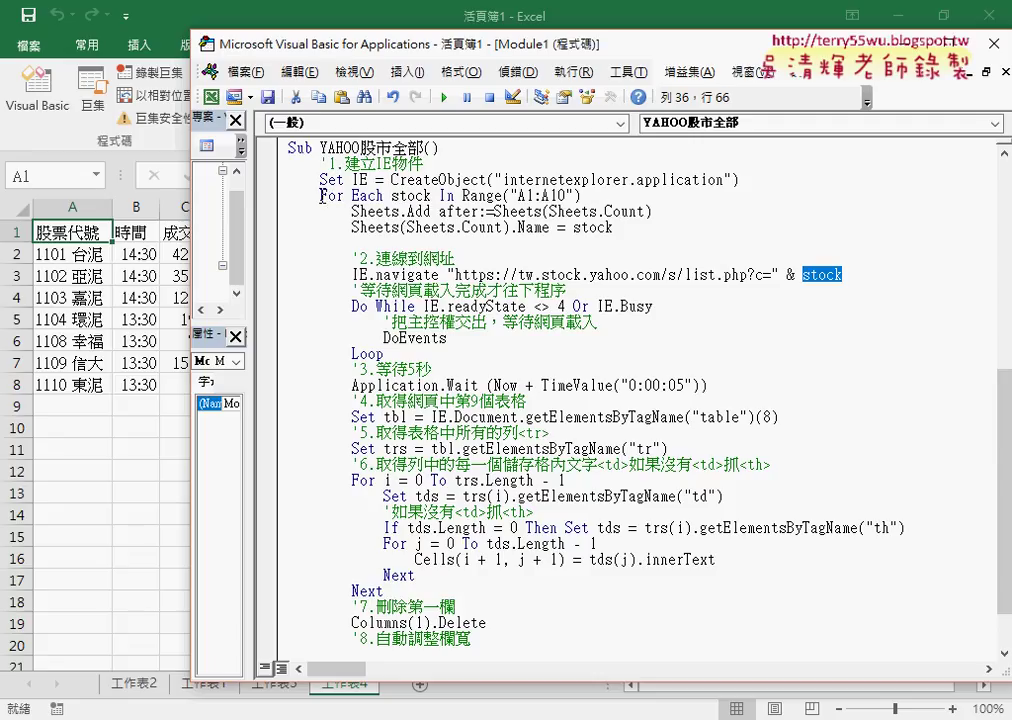
drag(320, 196, 455, 197)
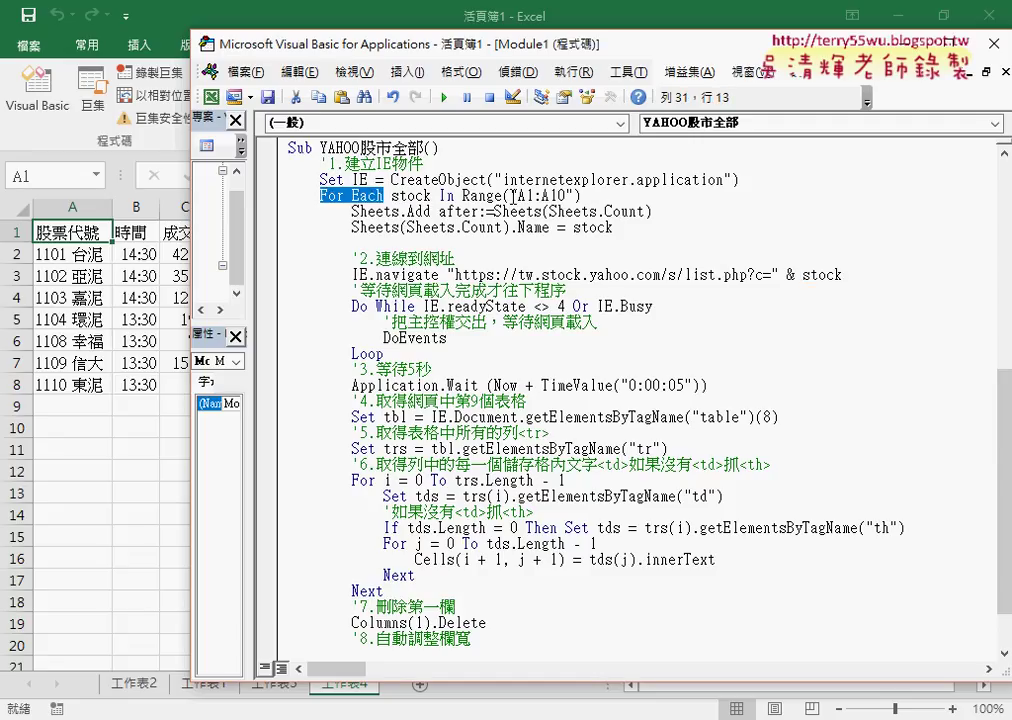
click(140, 688)
Move the 工作表3 industry-list sheet to the front of the workbook, then return to the YAHOO股市全部 macro code
click(199, 687)
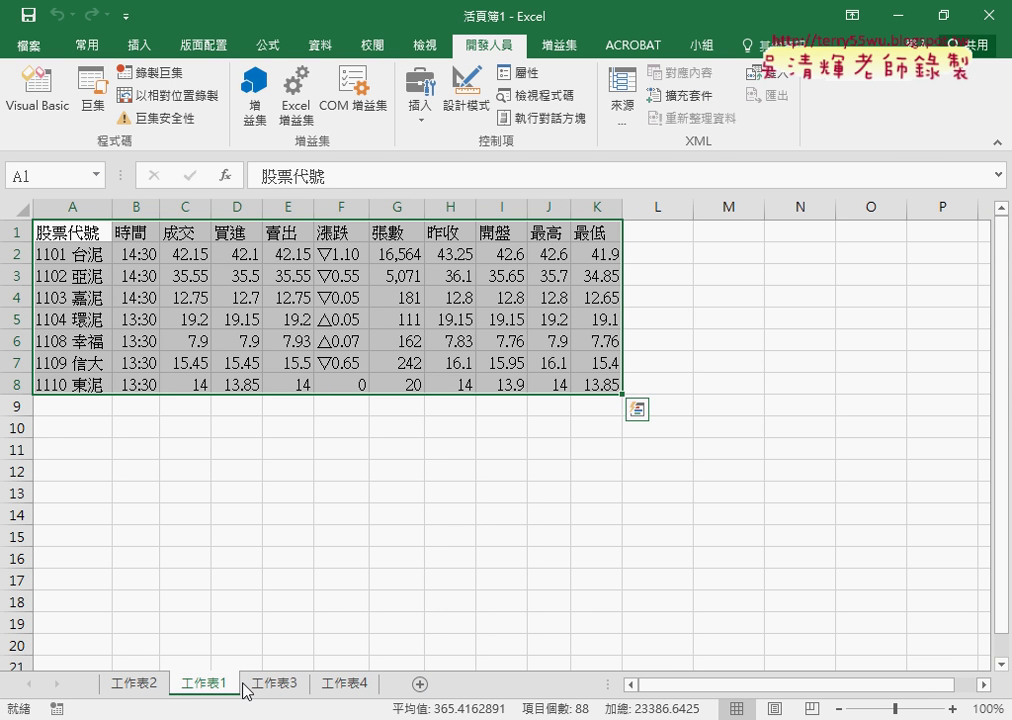
click(274, 687)
drag(274, 687, 124, 692)
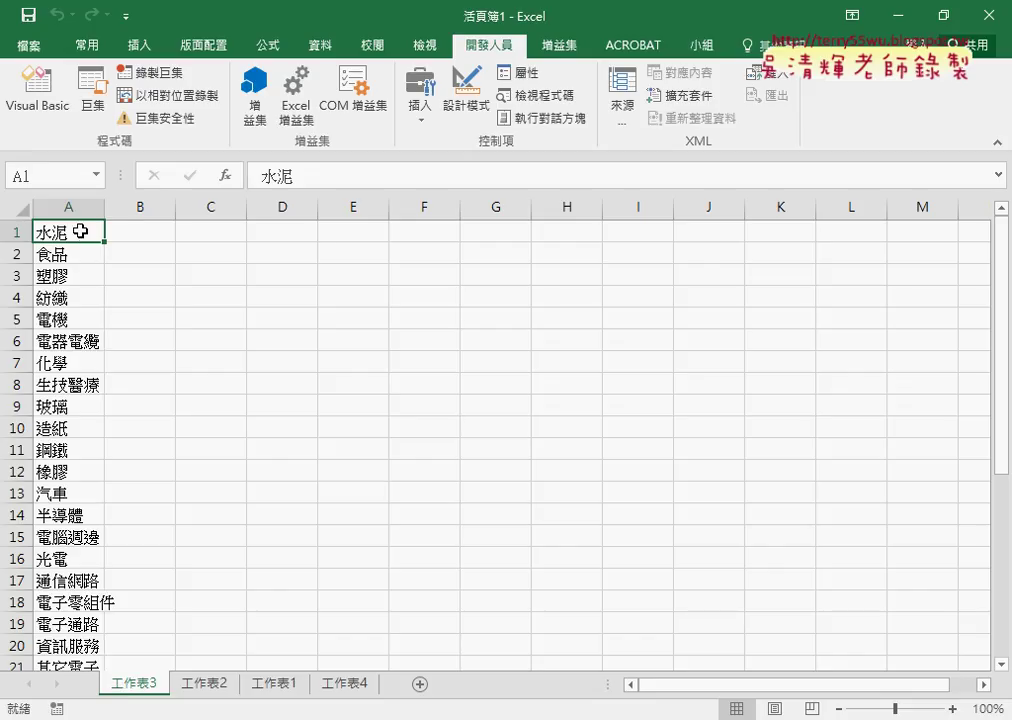
scroll(86, 275, down, 3)
scroll(86, 400, down, 2)
scroll(86, 460, down, 2)
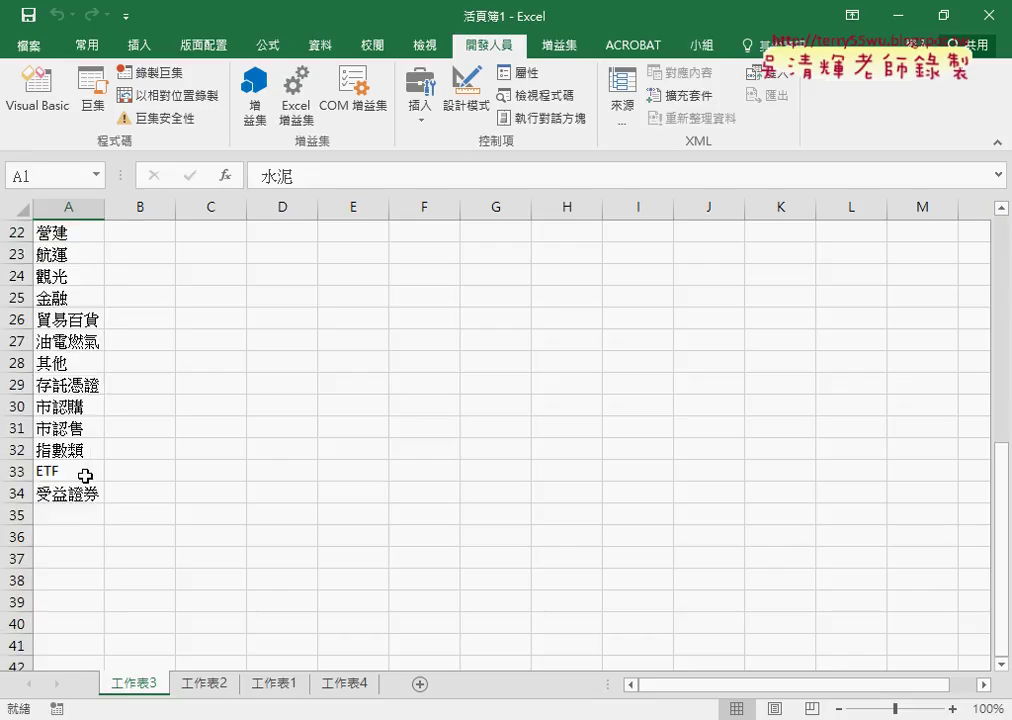
mouse_move(494, 719)
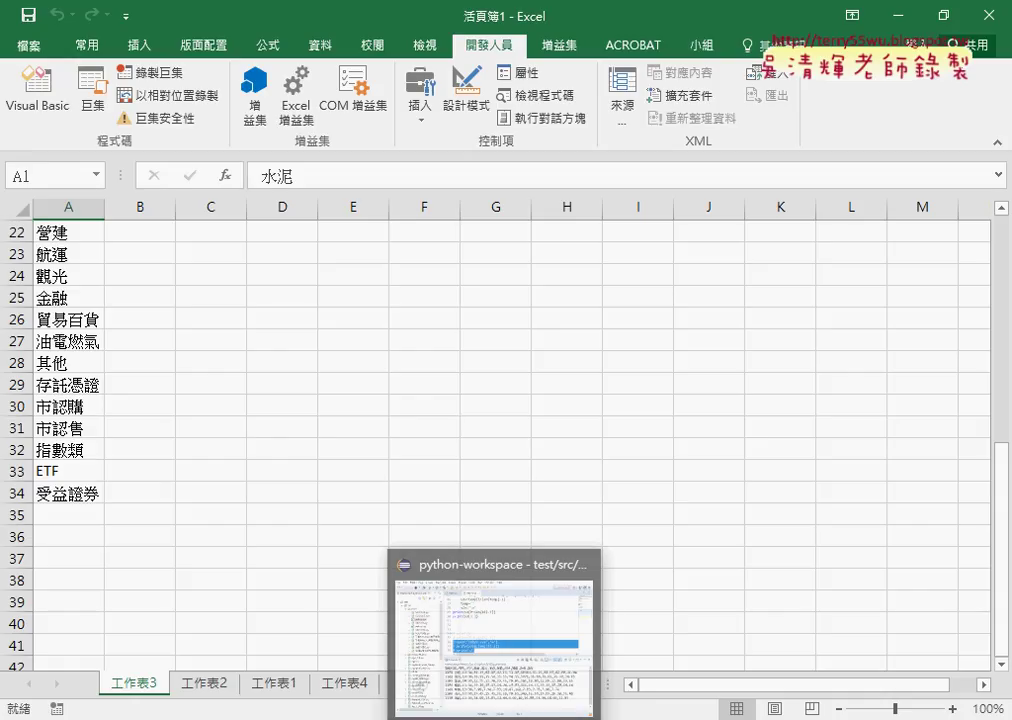
click(745, 662)
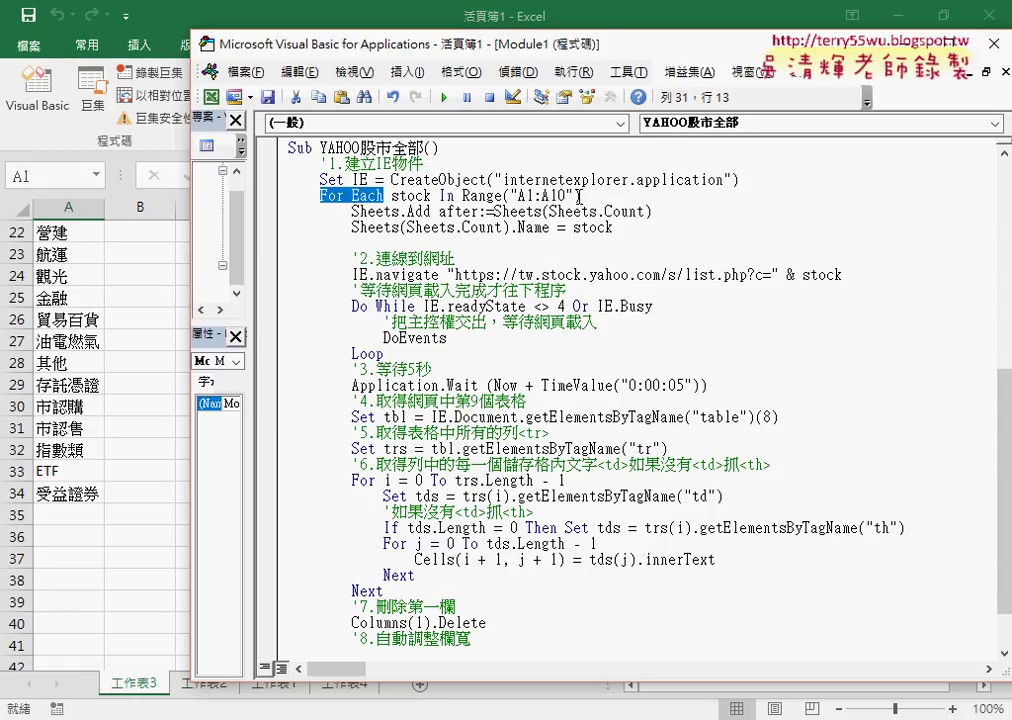
drag(579, 196, 504, 196)
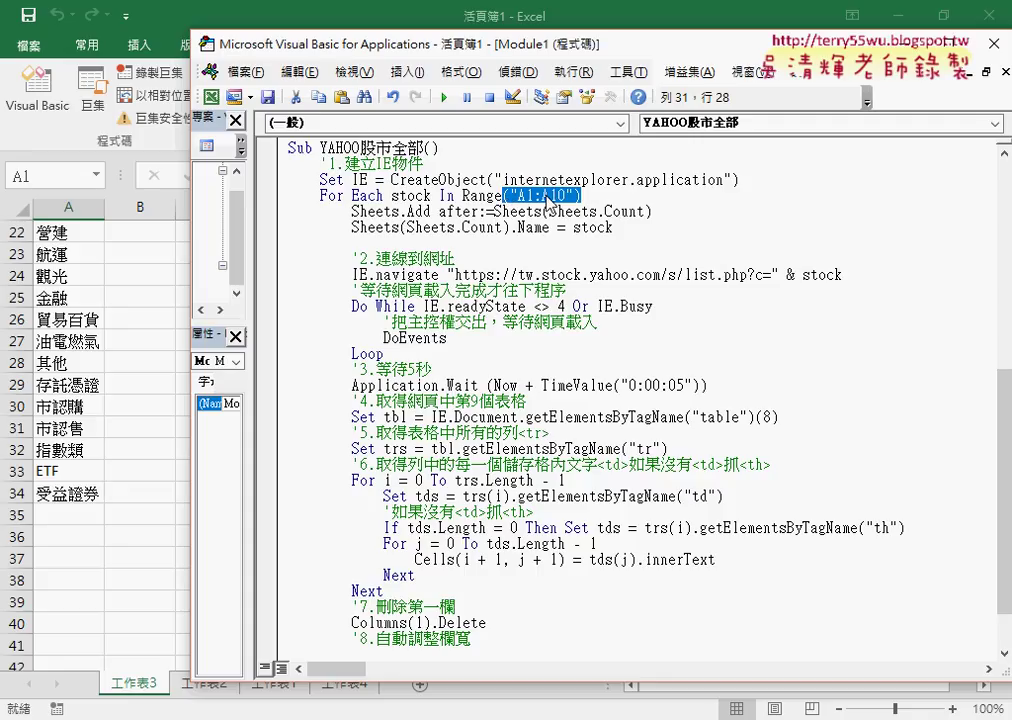
click(412, 212)
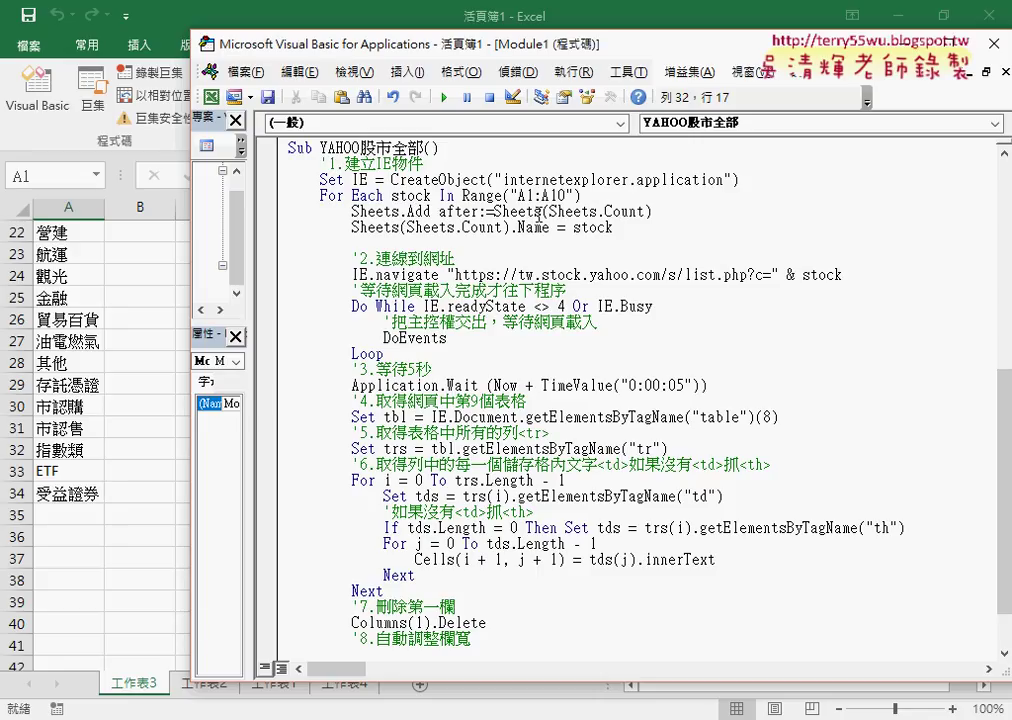
double_click(580, 227)
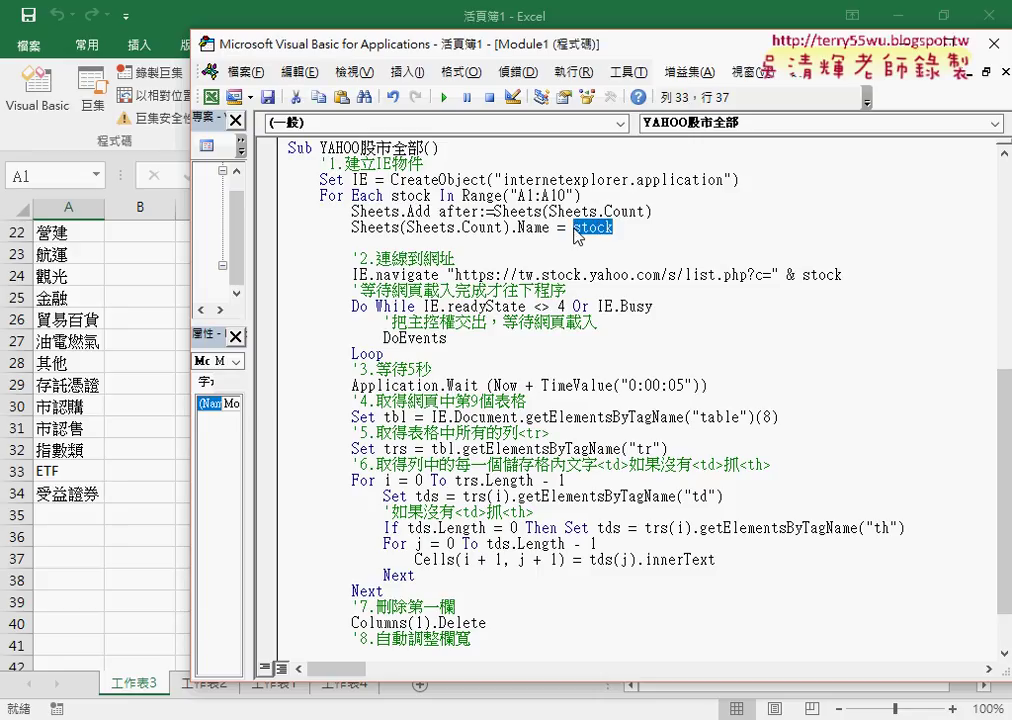
scroll(418, 304, down, 1)
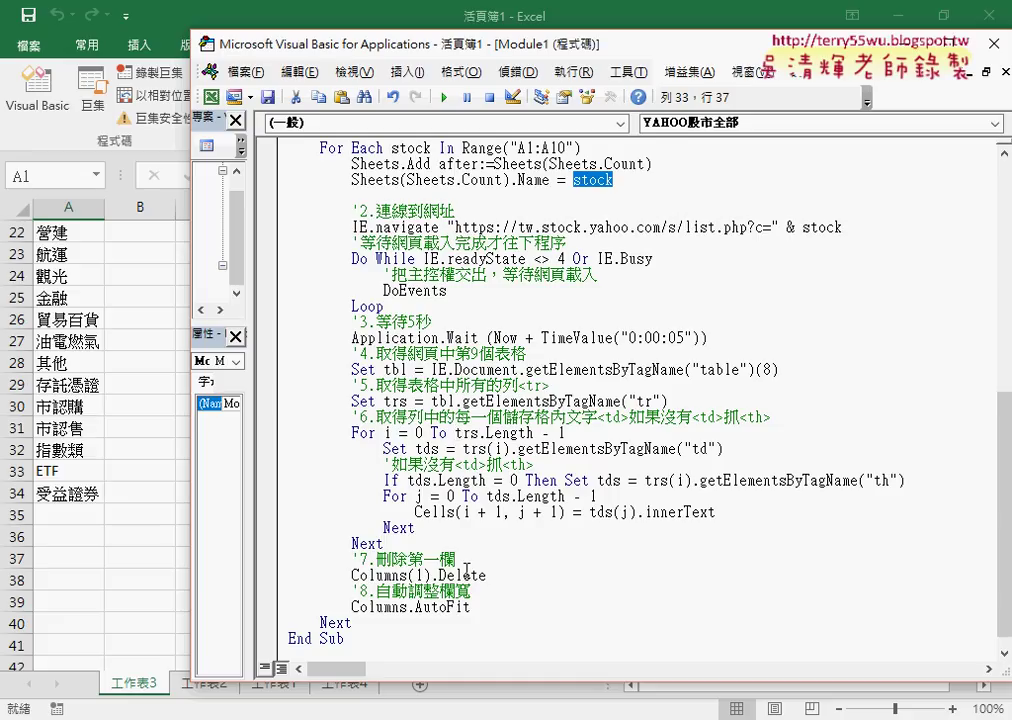
scroll(620, 270, up, 1)
drag(839, 274, 786, 274)
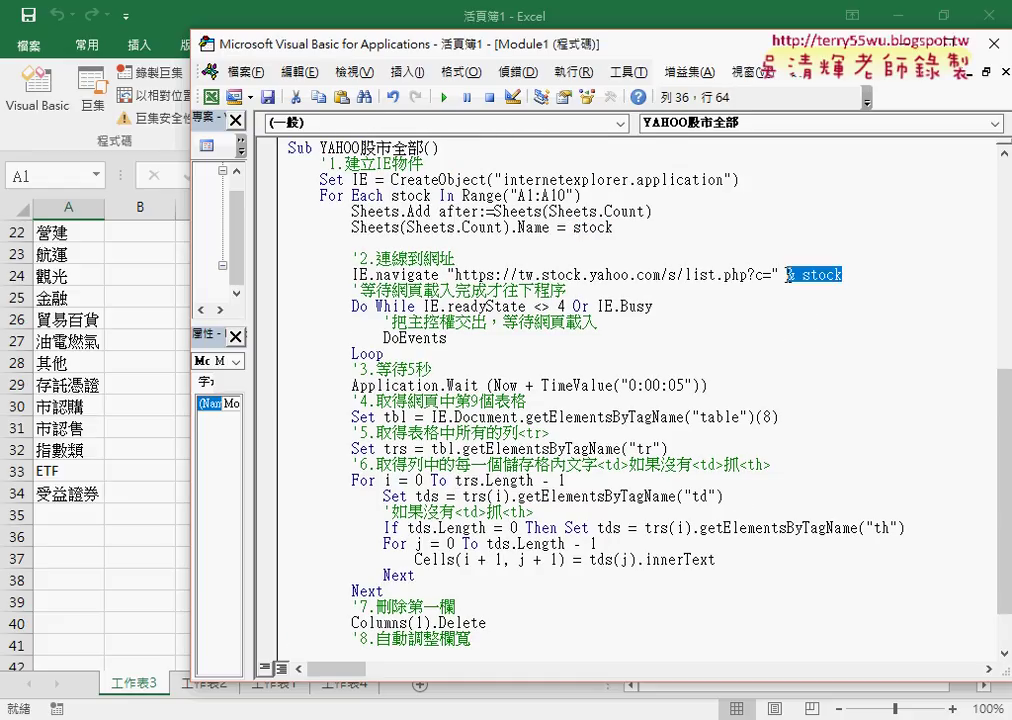
Run YAHOO股市全部 so each category gets a sheet of quotes, ending with 造紙
click(442, 98)
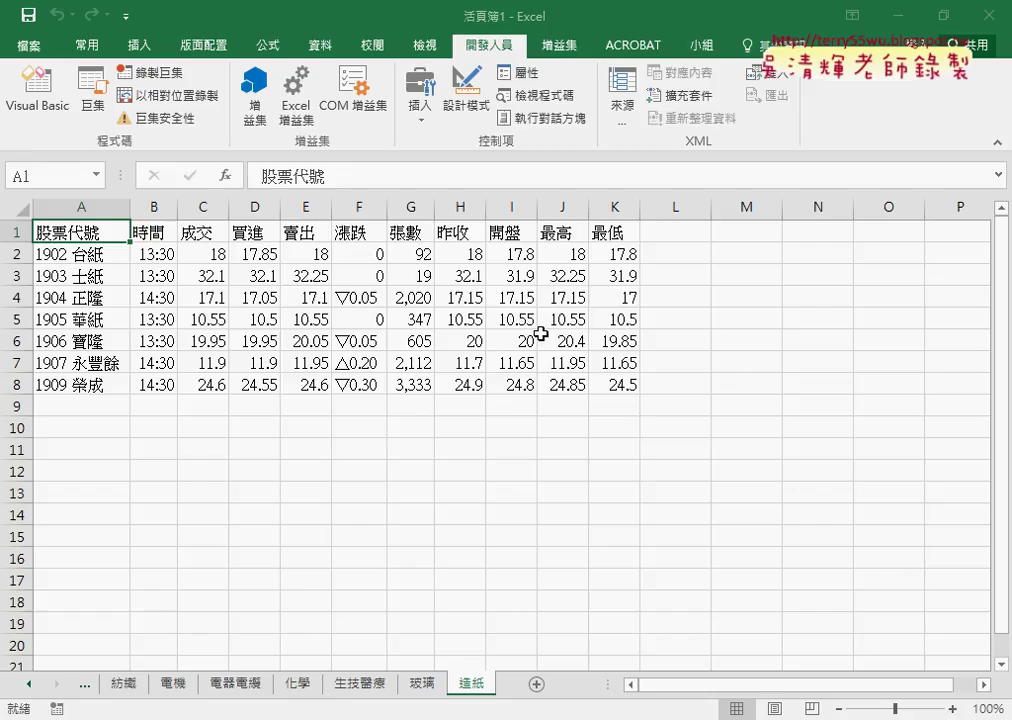
Switch to the 紡織 sheet to see textile quotes starting with 1402 遠東新
click(133, 688)
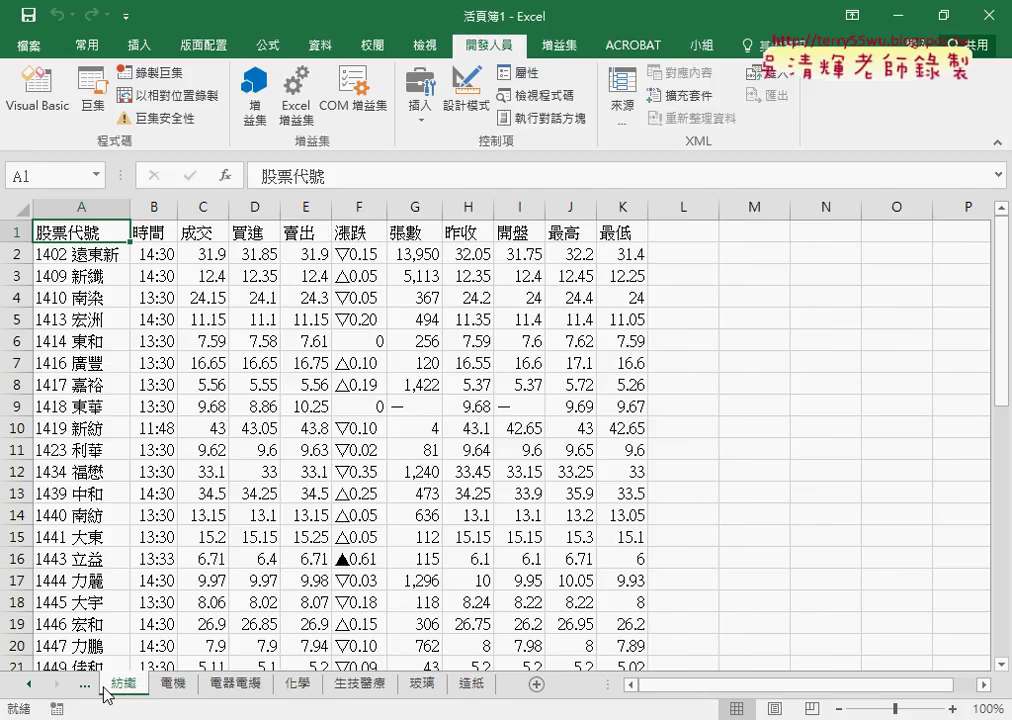